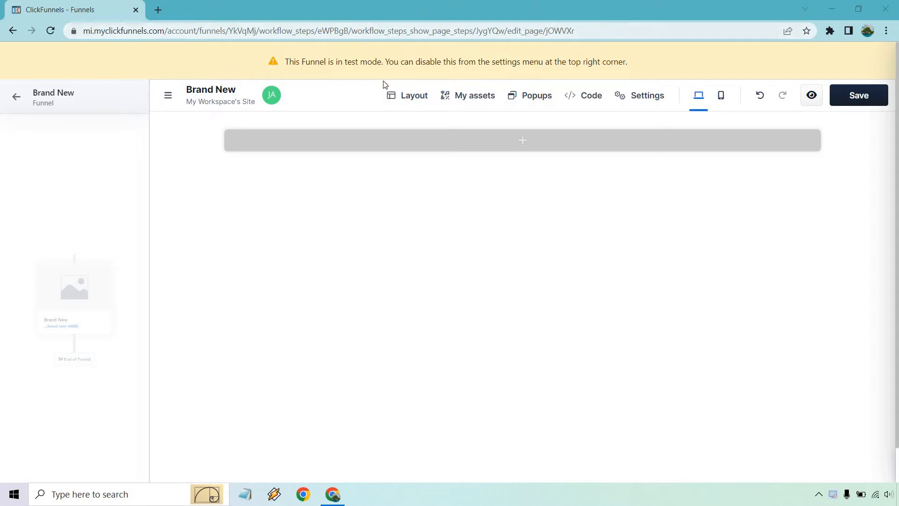
# - Examine the page's layout structure and the section templates available in the saved assets
pyautogui.click(404, 100)
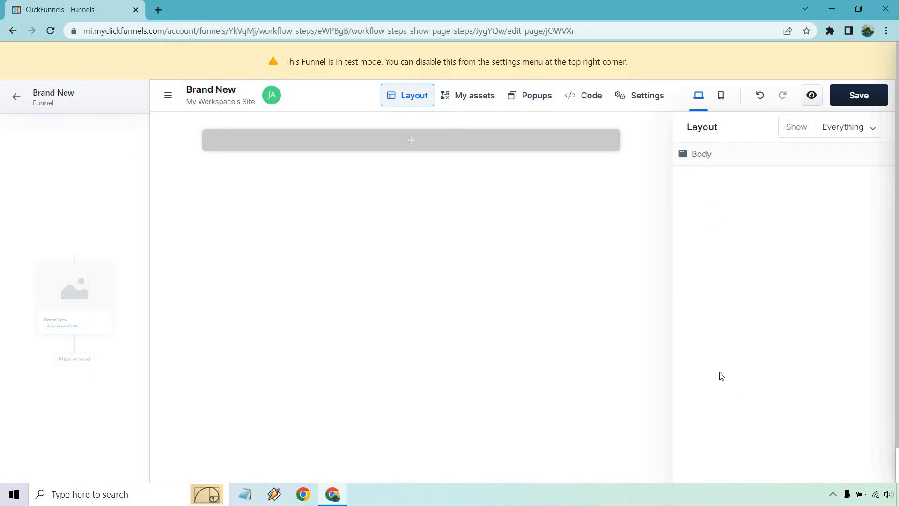
pyautogui.click(467, 91)
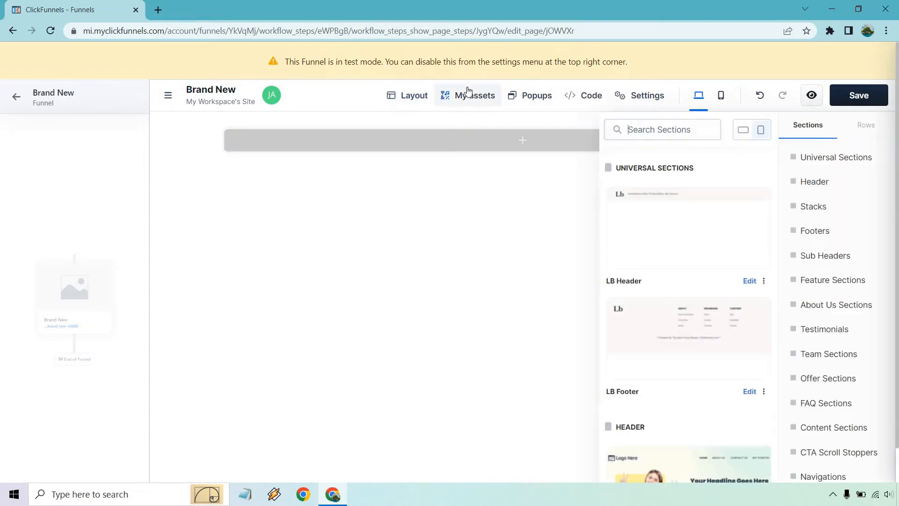
pyautogui.scroll(-12, 684, 224)
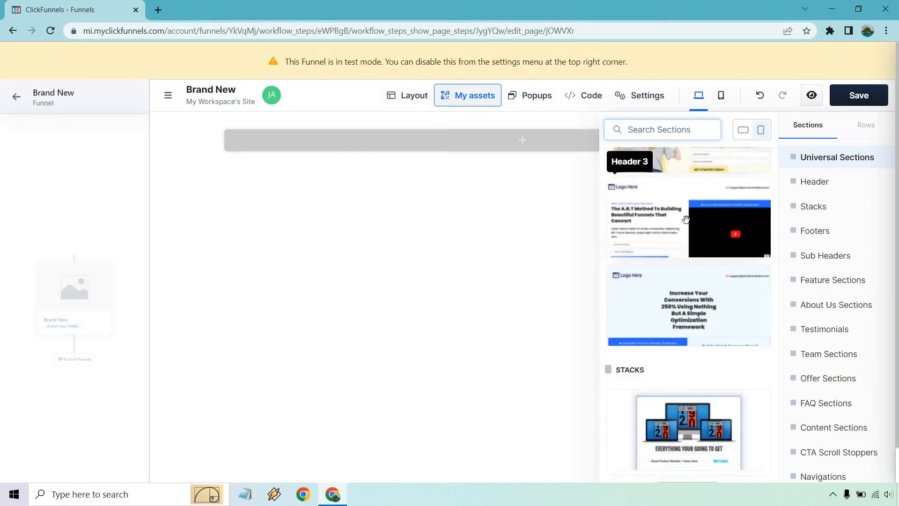
pyautogui.scroll(-15, 686, 219)
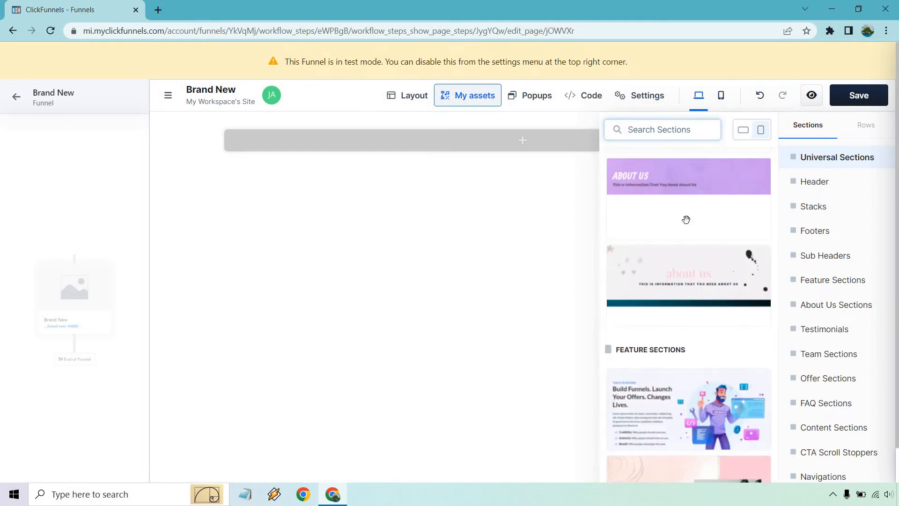
pyautogui.scroll(-15, 686, 219)
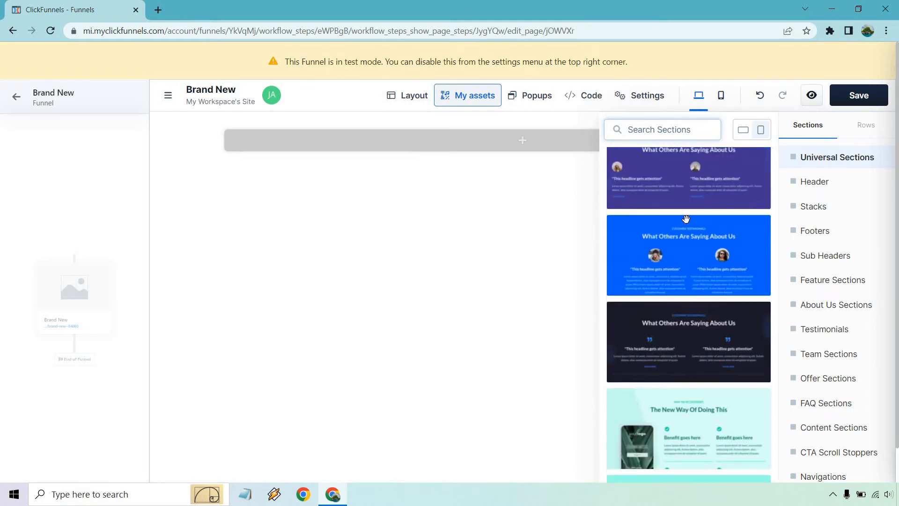
pyautogui.scroll(-5, 686, 219)
pyautogui.scroll(-1, 815, 230)
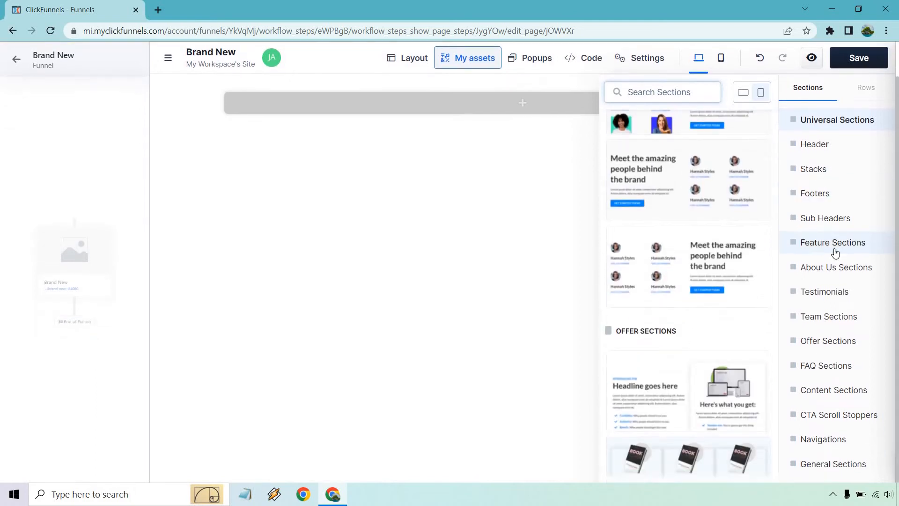
pyautogui.scroll(1, 827, 303)
pyautogui.click(509, 298)
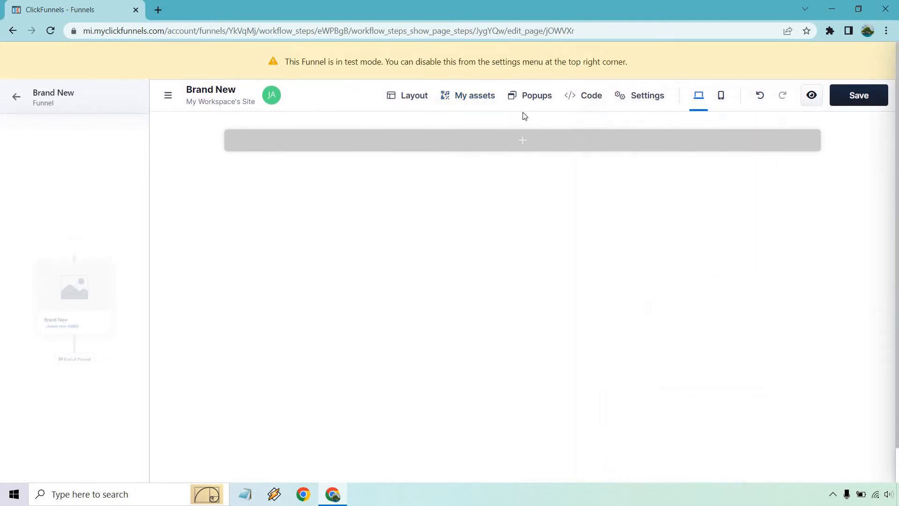
# - Display the page's popup and close it, and look at the code options
pyautogui.moveTo(528, 104)
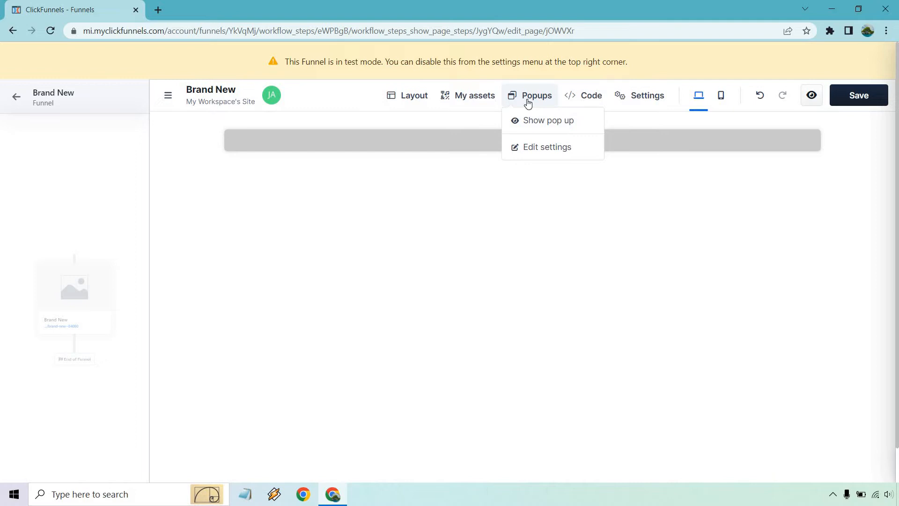
pyautogui.click(534, 122)
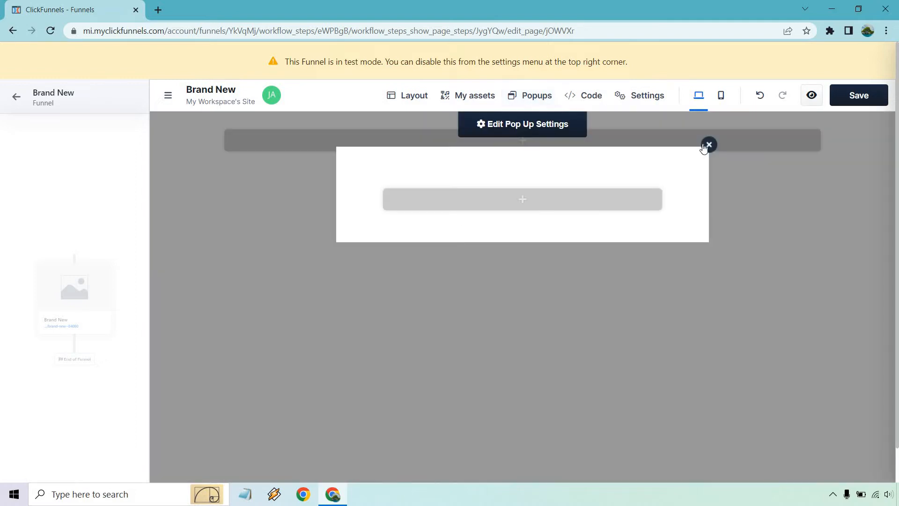
pyautogui.click(708, 145)
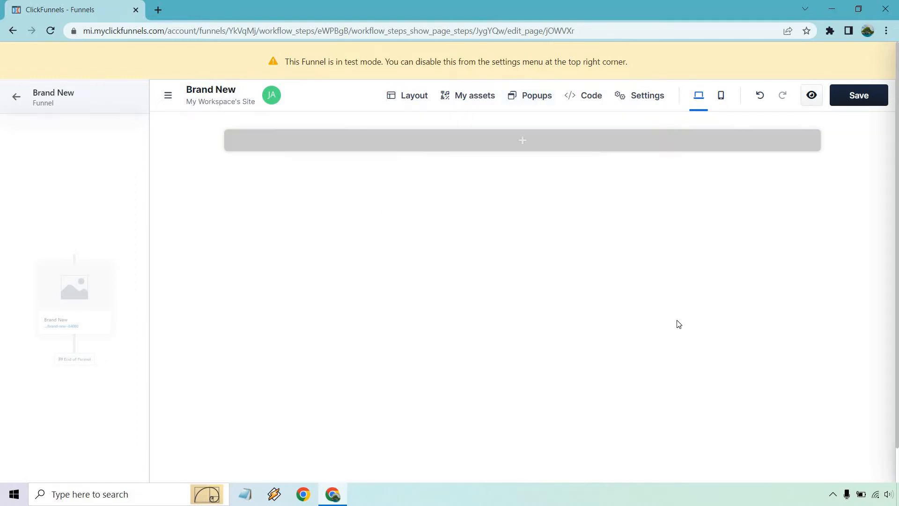
pyautogui.click(582, 100)
pyautogui.click(883, 382)
# - Review the editor settings and check the page in mobile view, returning to desktop view
pyautogui.click(643, 97)
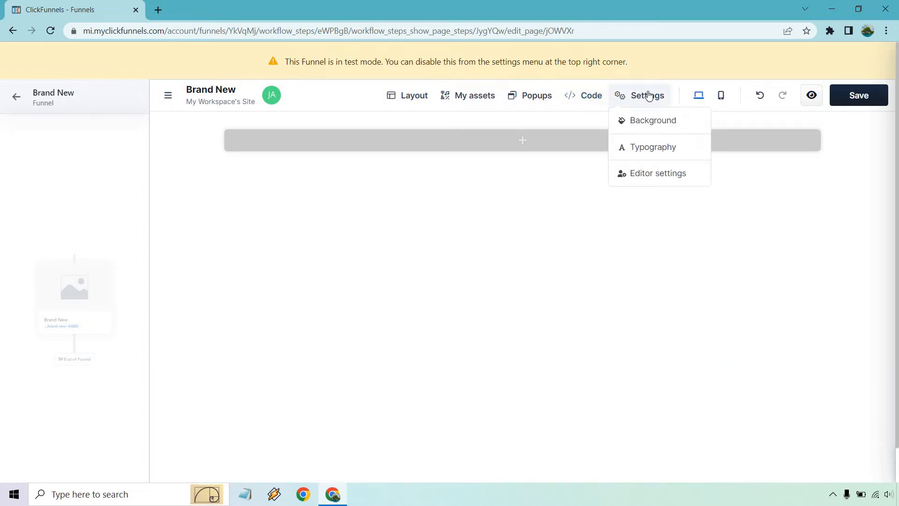
pyautogui.click(655, 174)
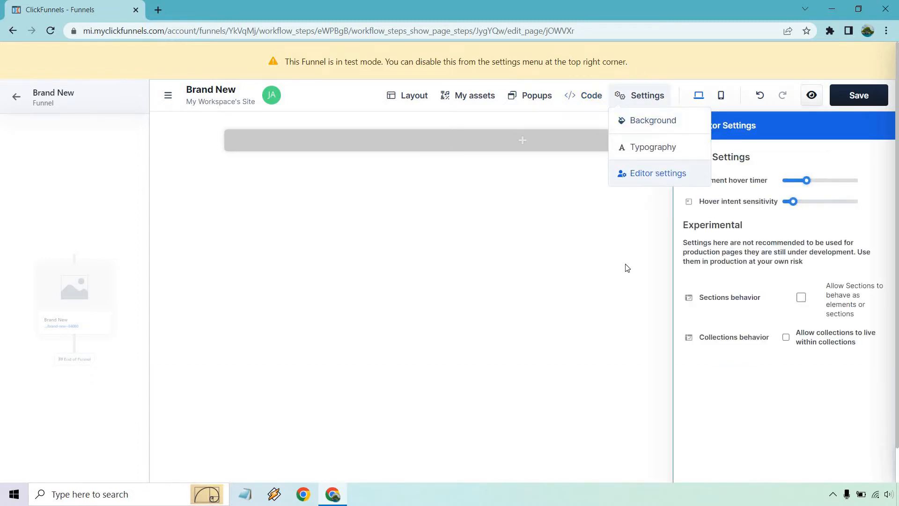
pyautogui.click(570, 276)
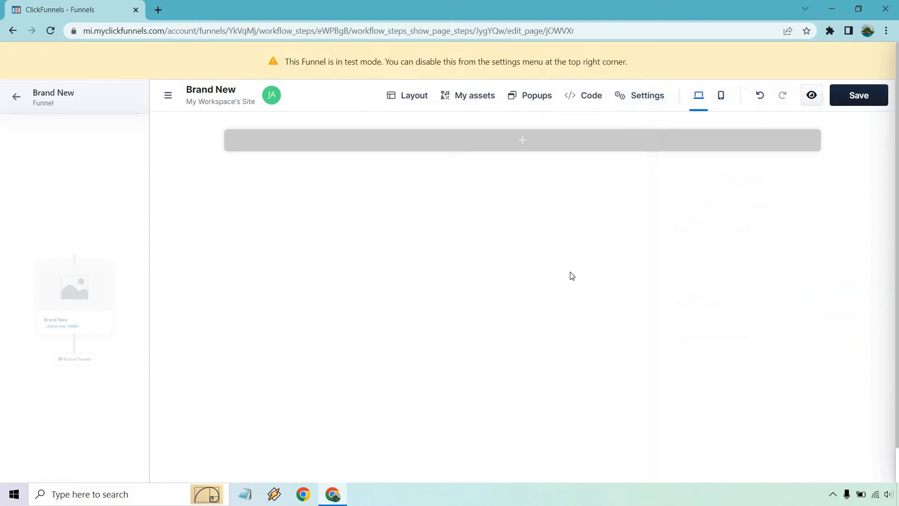
pyautogui.click(720, 96)
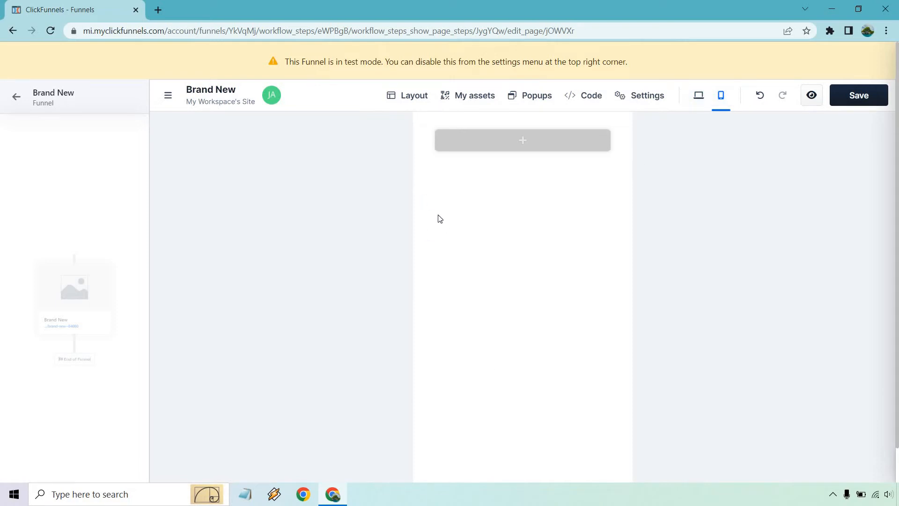
pyautogui.click(698, 99)
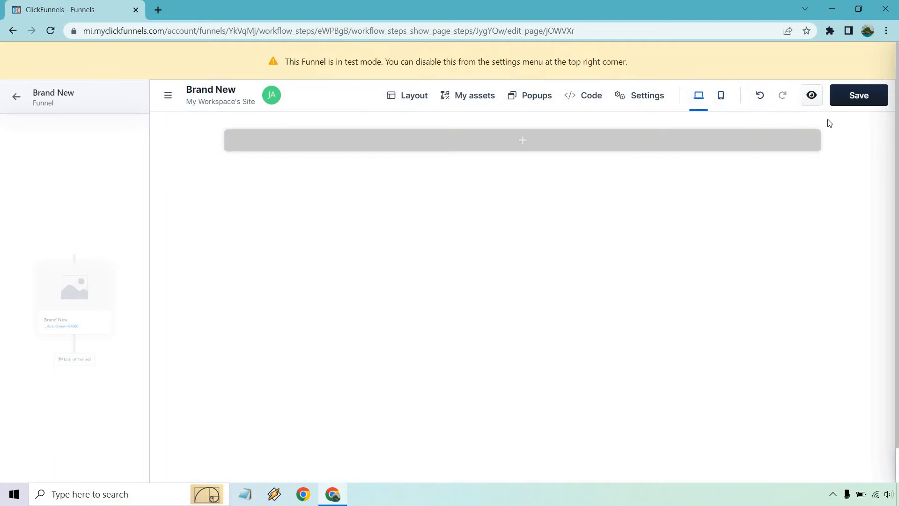
# - Add a blank Wide section to the empty page
pyautogui.click(533, 146)
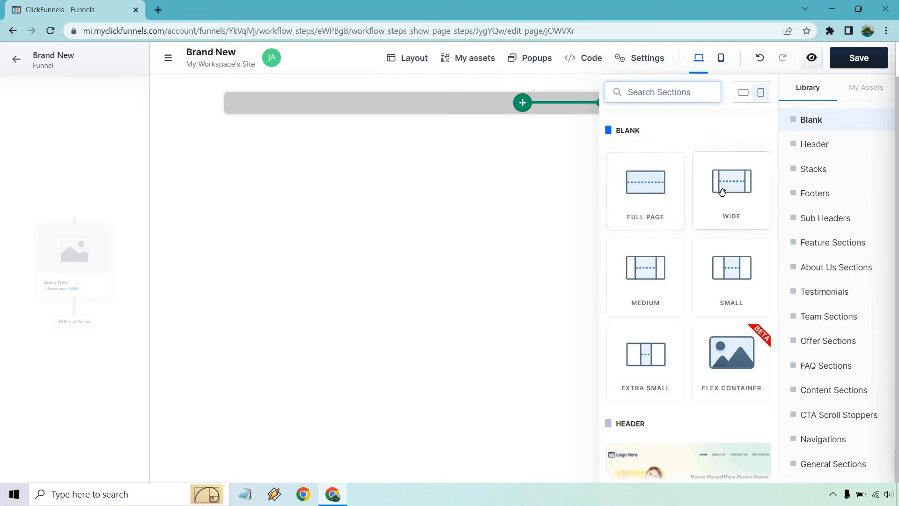
pyautogui.scroll(-1, 704, 195)
pyautogui.scroll(1, 698, 194)
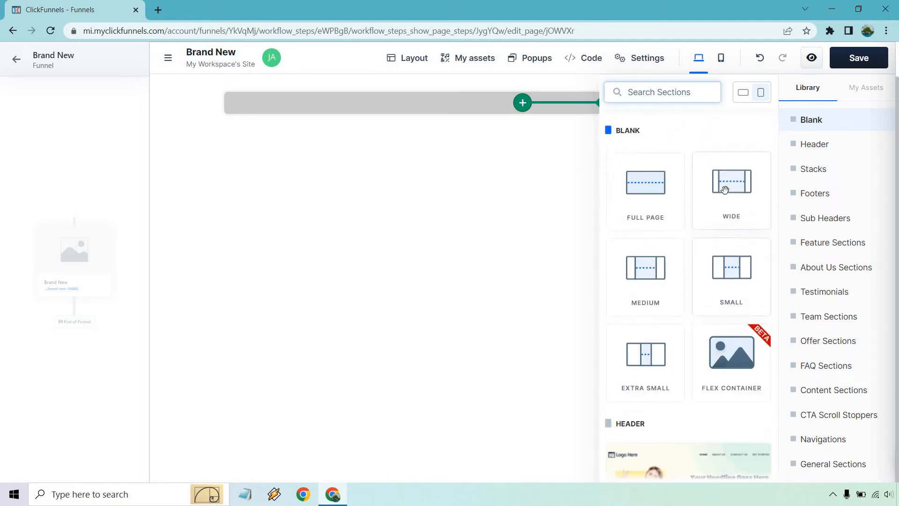
pyautogui.click(726, 188)
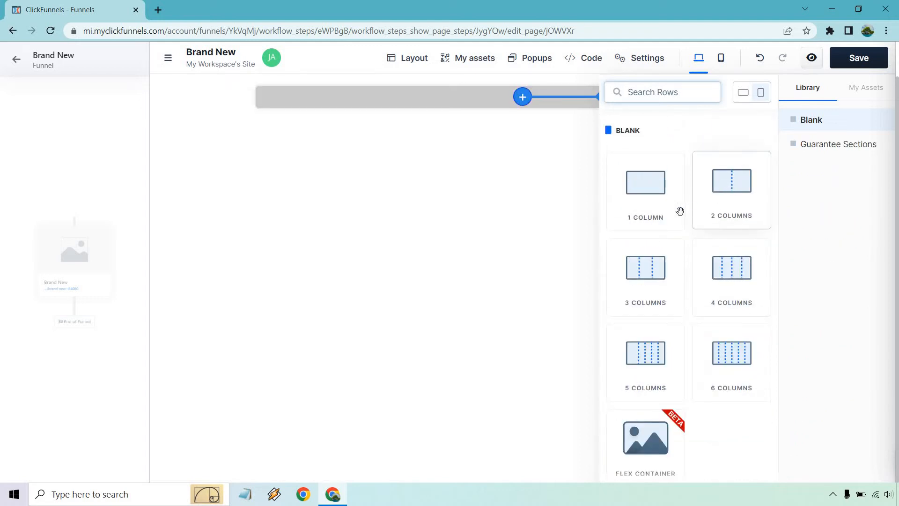
# - Place a blank 1 Column row inside the wide section
pyautogui.scroll(-5, 674, 227)
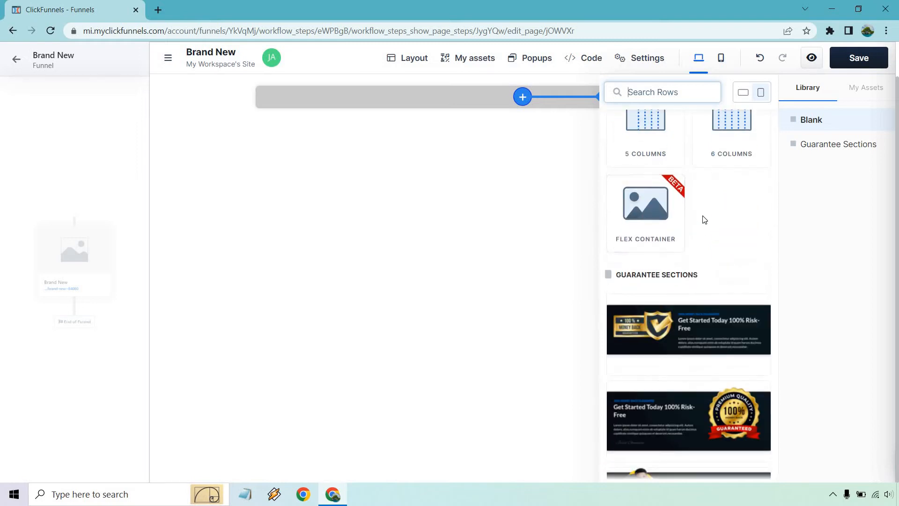
pyautogui.scroll(6, 706, 225)
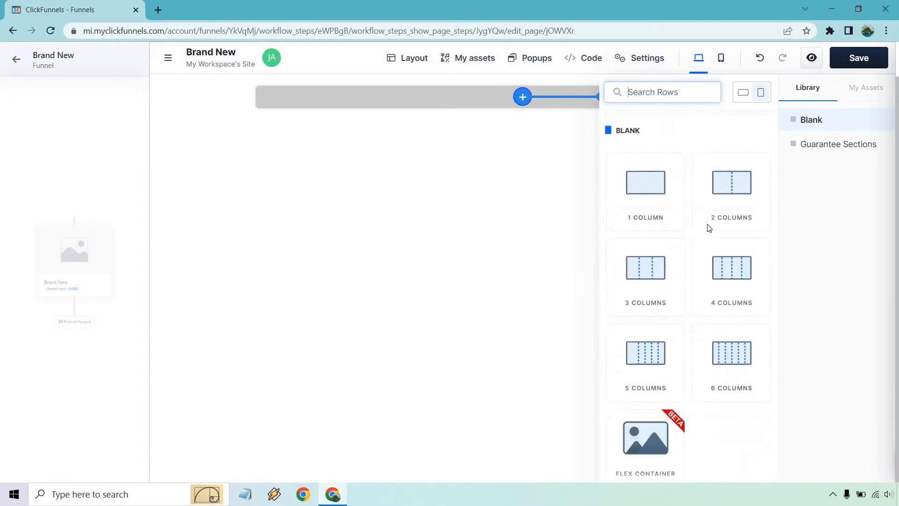
pyautogui.click(633, 201)
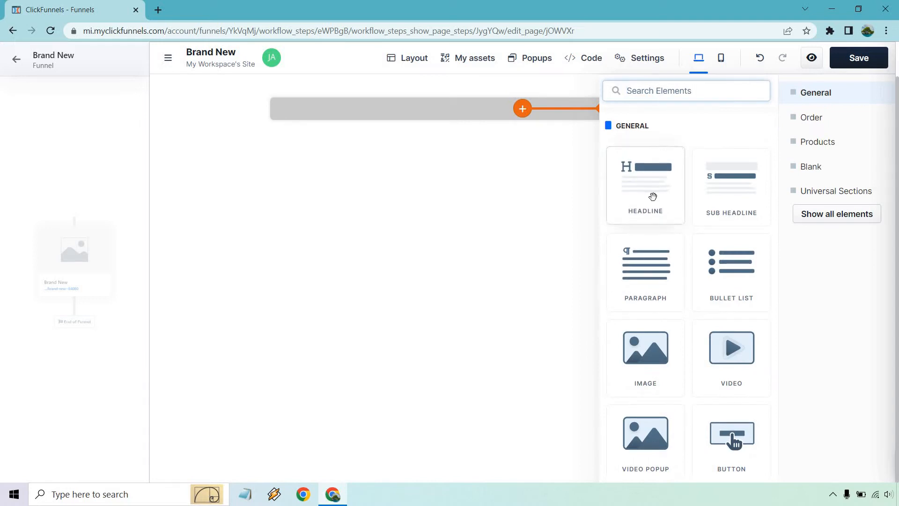
# - Examine the elements that can be placed in the column, across the general, order, products, blank and universal section groups
pyautogui.scroll(-15, 653, 196)
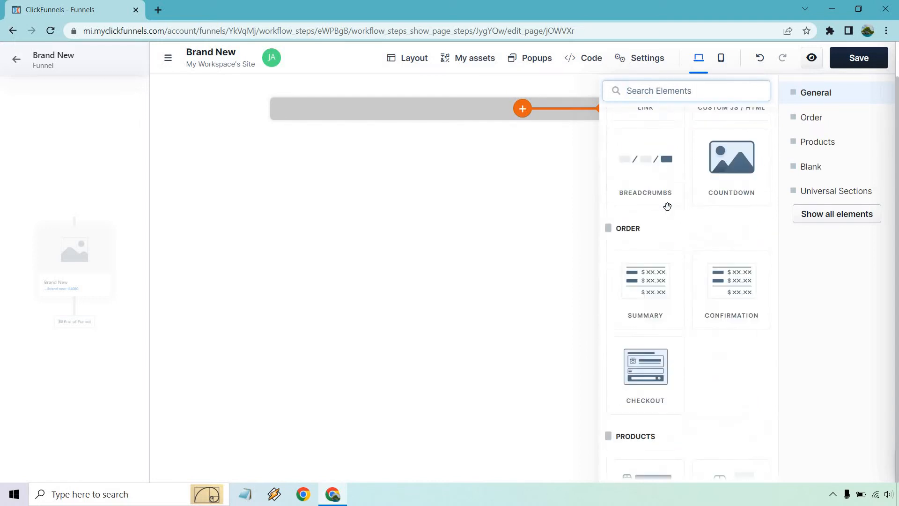
pyautogui.scroll(-12, 667, 207)
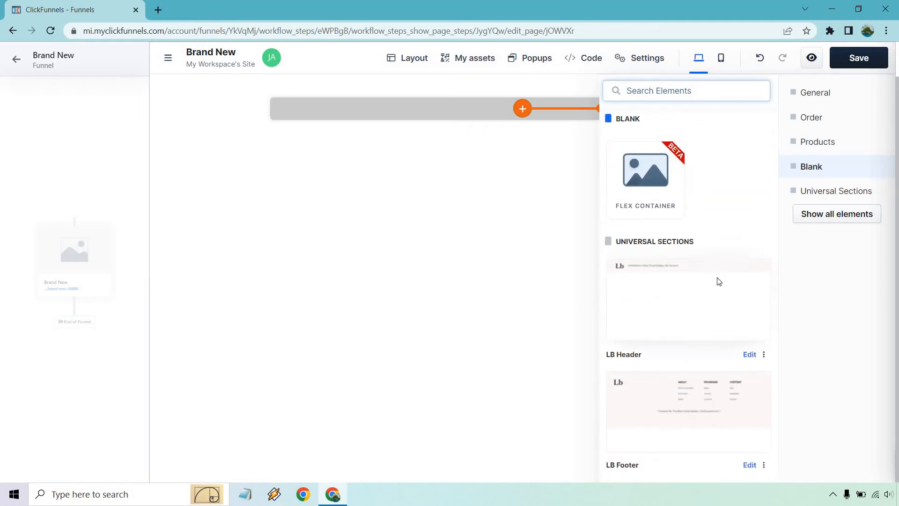
pyautogui.scroll(5, 718, 280)
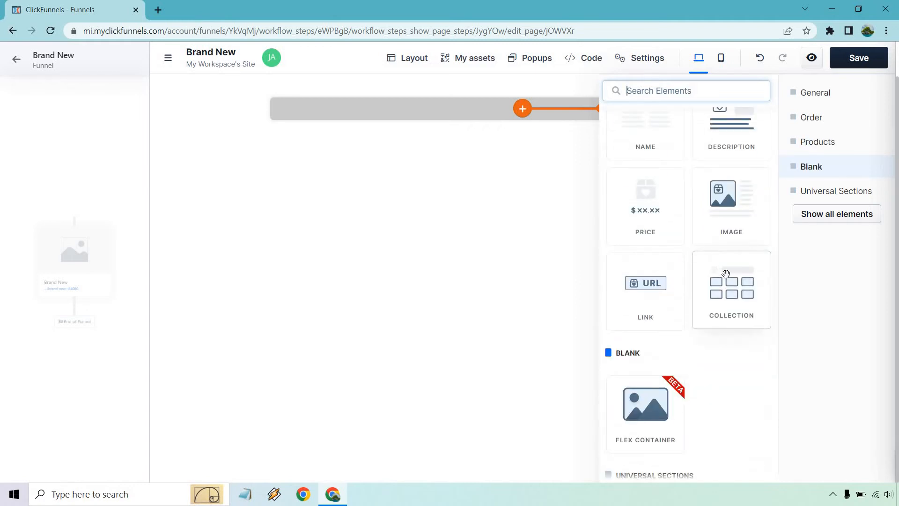
pyautogui.scroll(3, 726, 273)
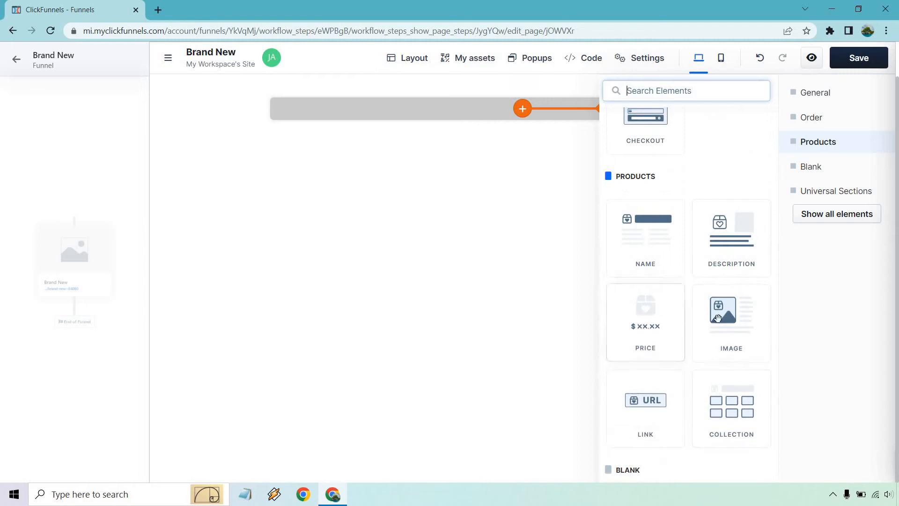
pyautogui.scroll(5, 697, 332)
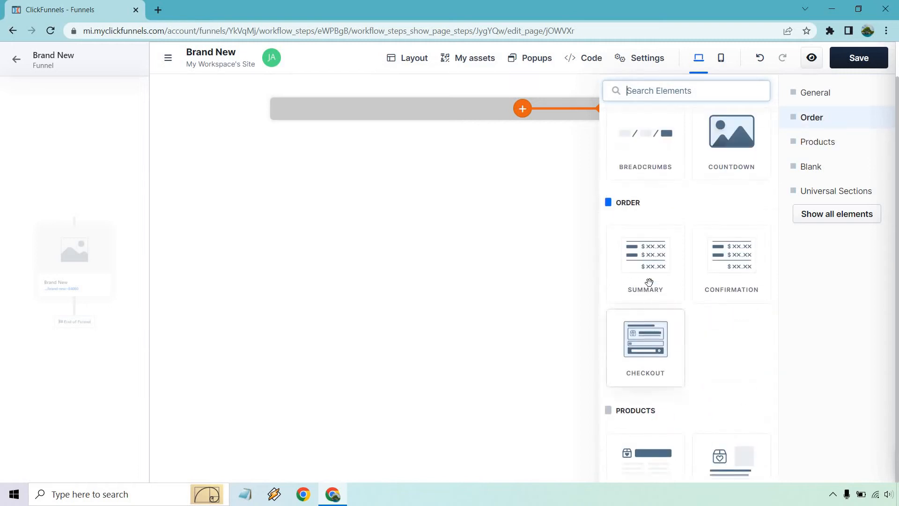
pyautogui.scroll(3, 735, 295)
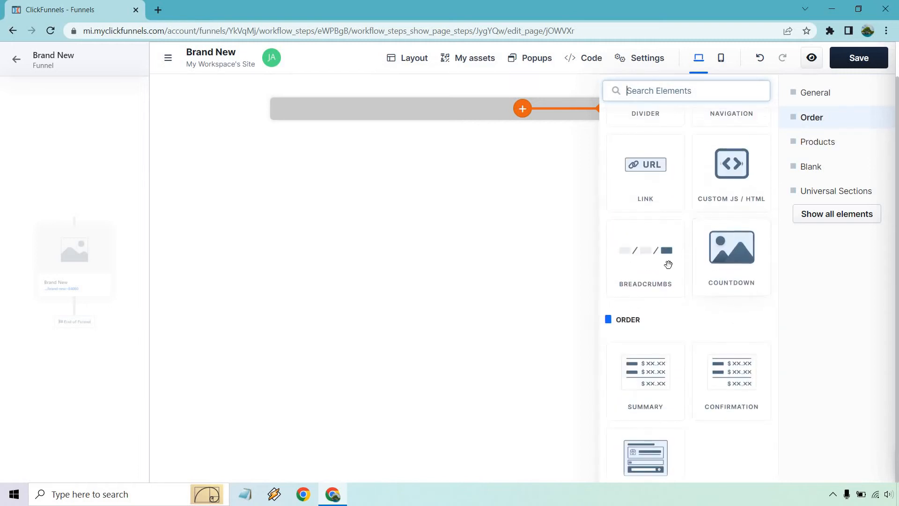
pyautogui.scroll(6, 735, 281)
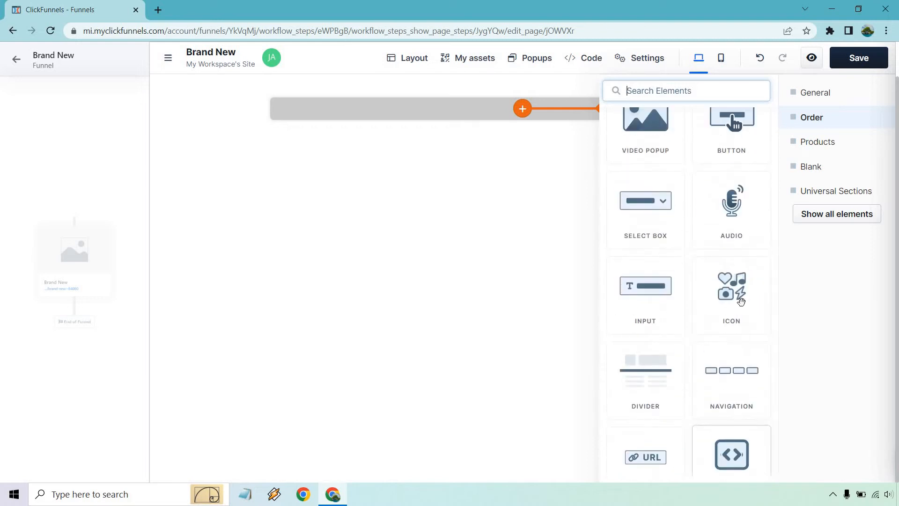
pyautogui.scroll(7, 737, 295)
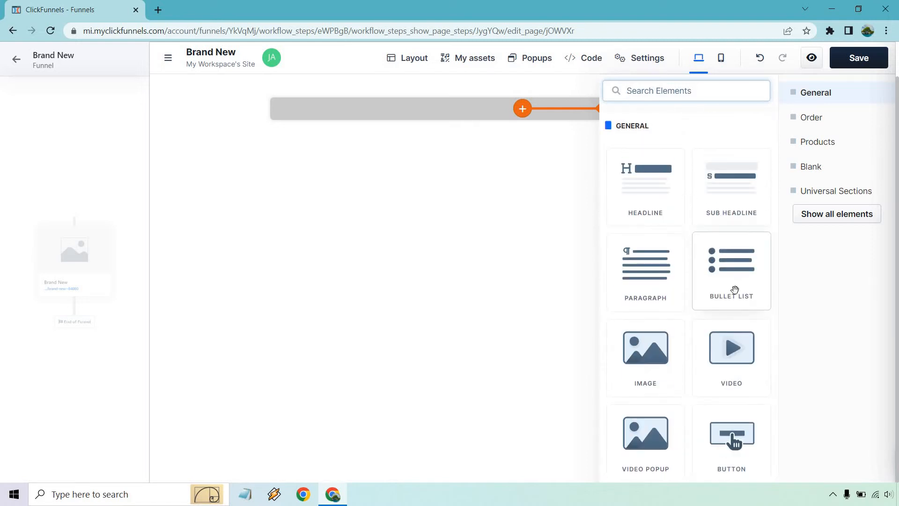
# - Add a Headline element to the column and replace its text with "Double Click, then edit"
pyautogui.click(651, 196)
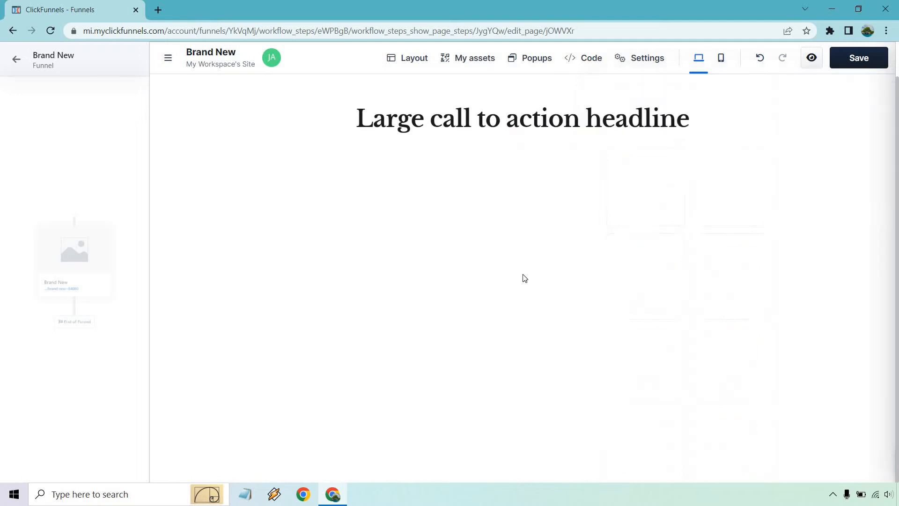
pyautogui.click(541, 118)
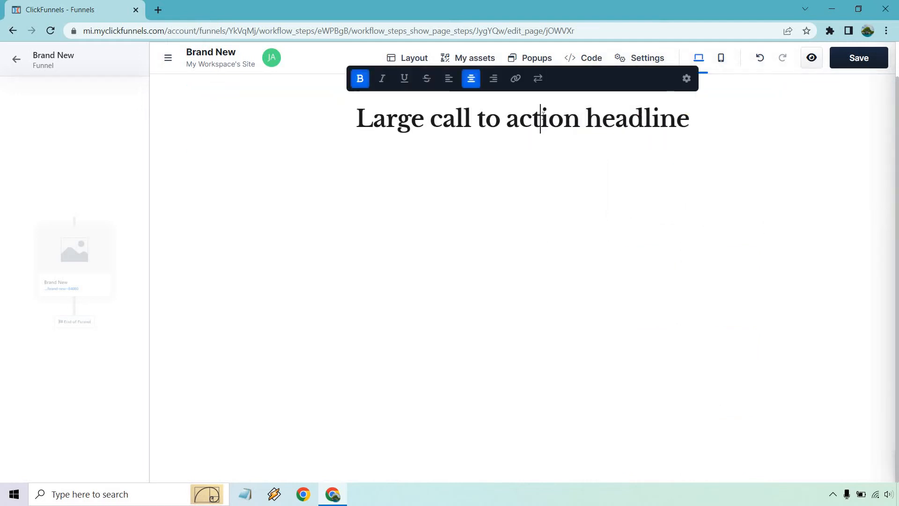
pyautogui.tripleClick(543, 116)
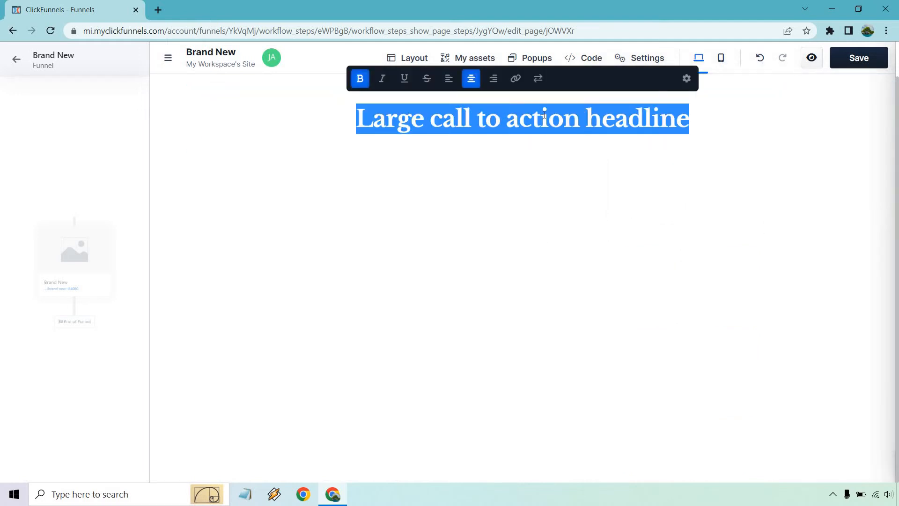
pyautogui.write('Double C')
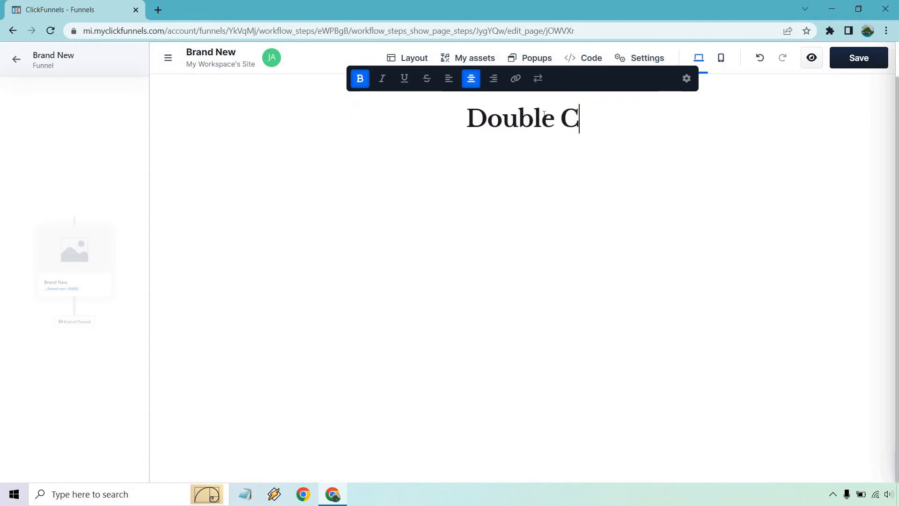
pyautogui.write('lick, then edit')
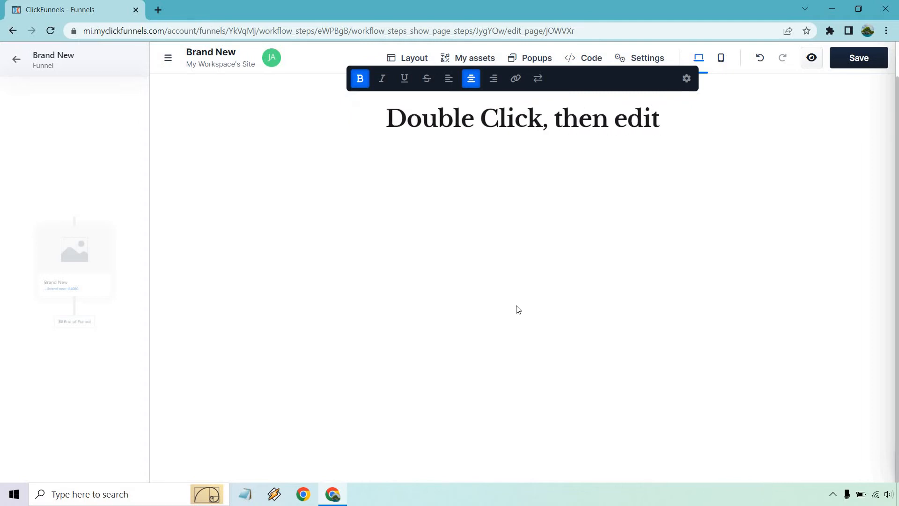
pyautogui.click(515, 264)
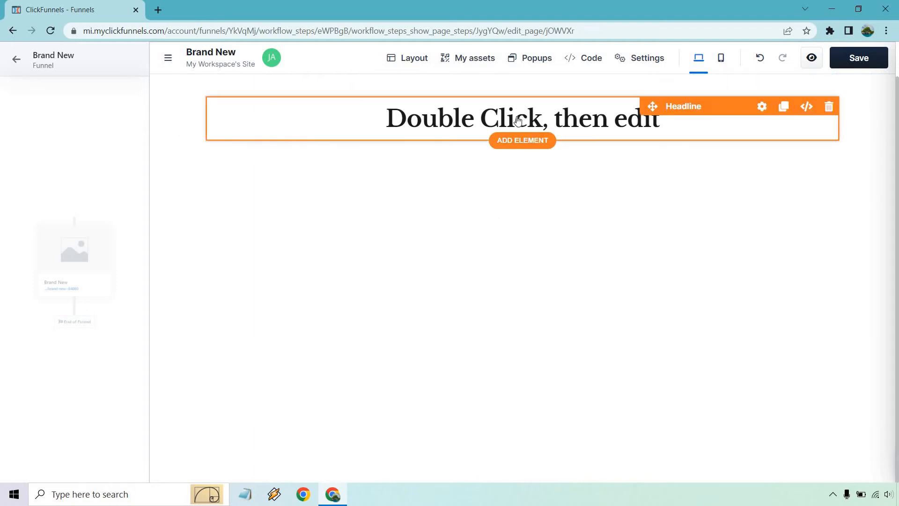
# - Add the ready-made Stack 2 section from the Stacks group below the headline section and look over its content
pyautogui.click(460, 56)
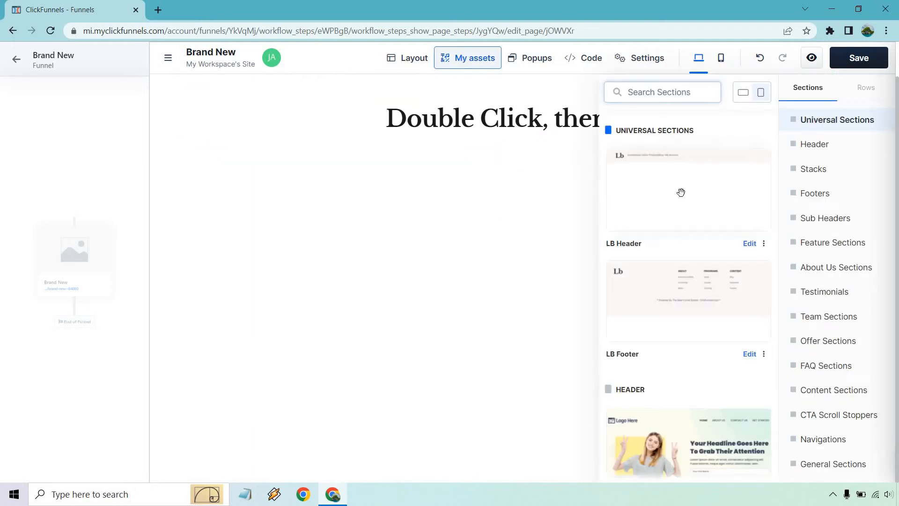
pyautogui.scroll(-15, 692, 203)
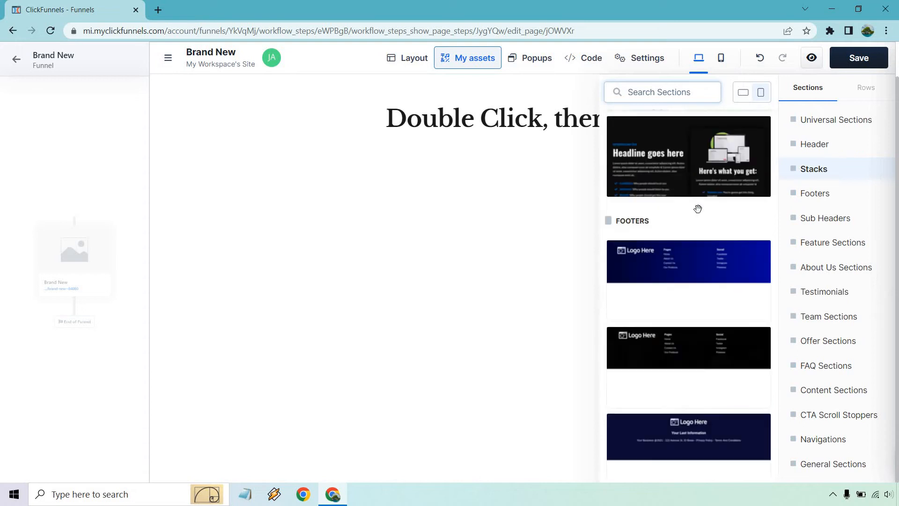
pyautogui.scroll(-6, 699, 210)
pyautogui.scroll(15, 698, 209)
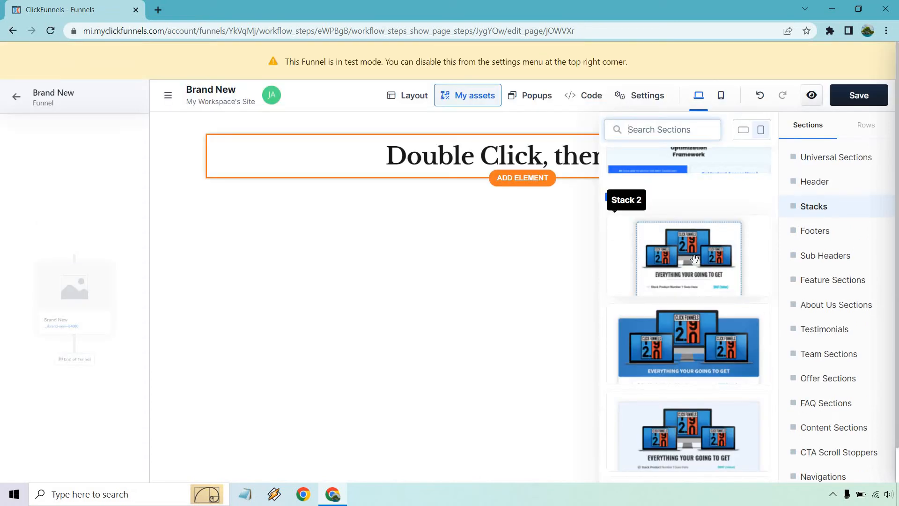
pyautogui.moveTo(694, 259); pyautogui.dragTo(587, 236)
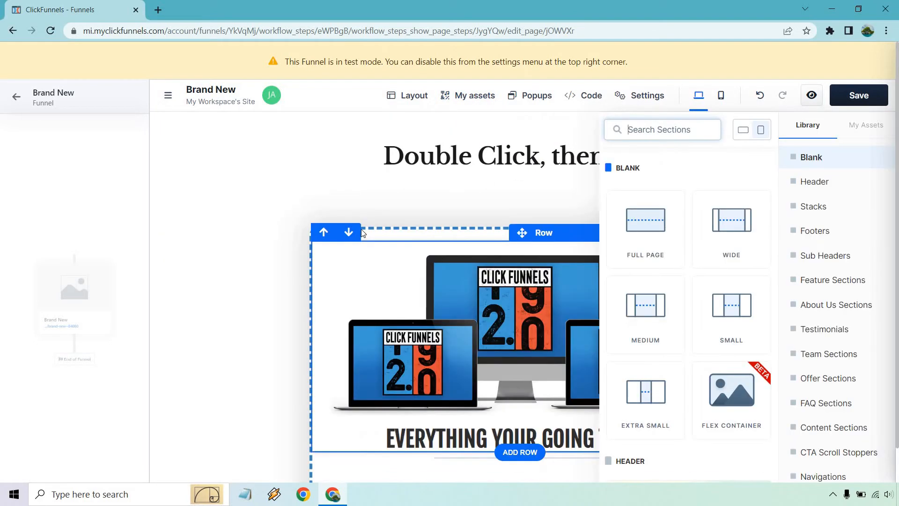
pyautogui.scroll(-8, 838, 241)
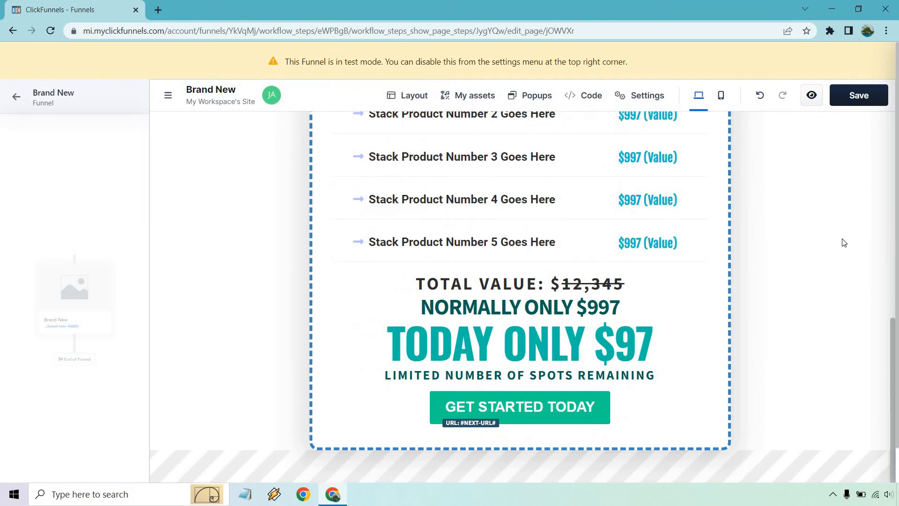
pyautogui.scroll(7, 843, 243)
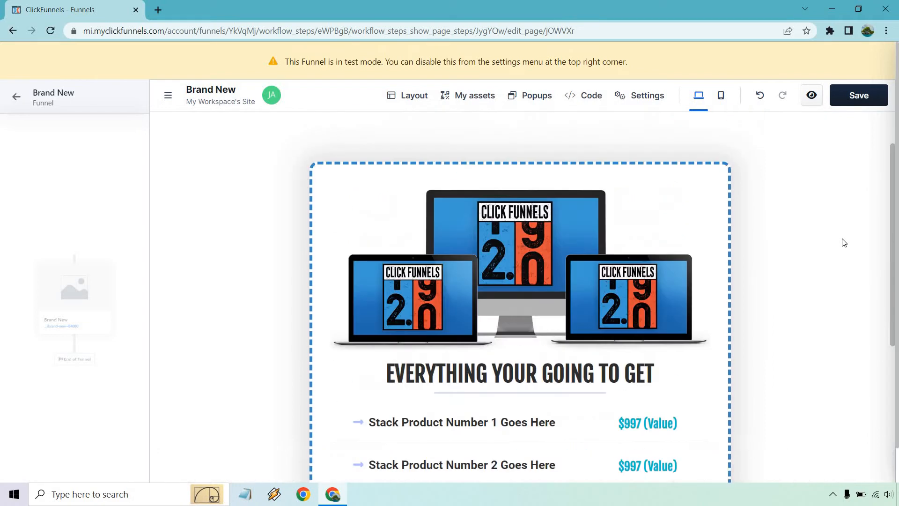
pyautogui.scroll(2, 844, 242)
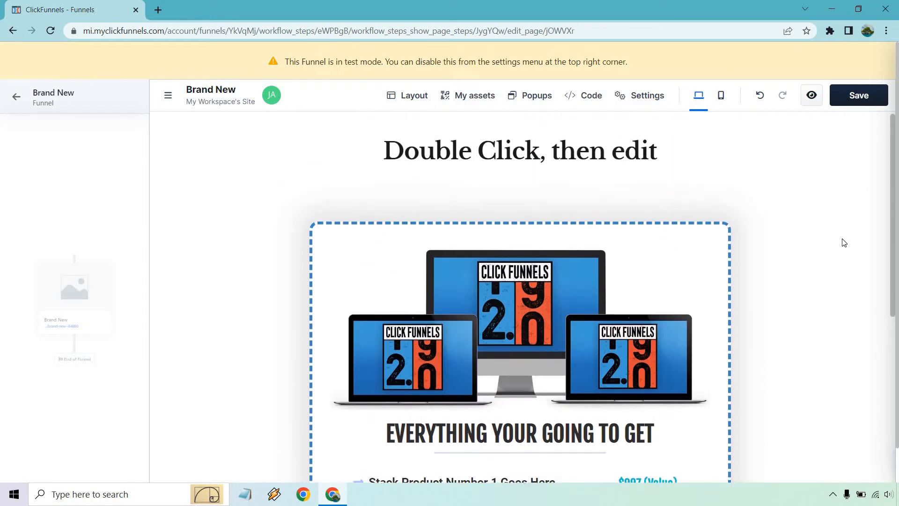
# - Set the stack section's top padding to 15 px
pyautogui.click(670, 233)
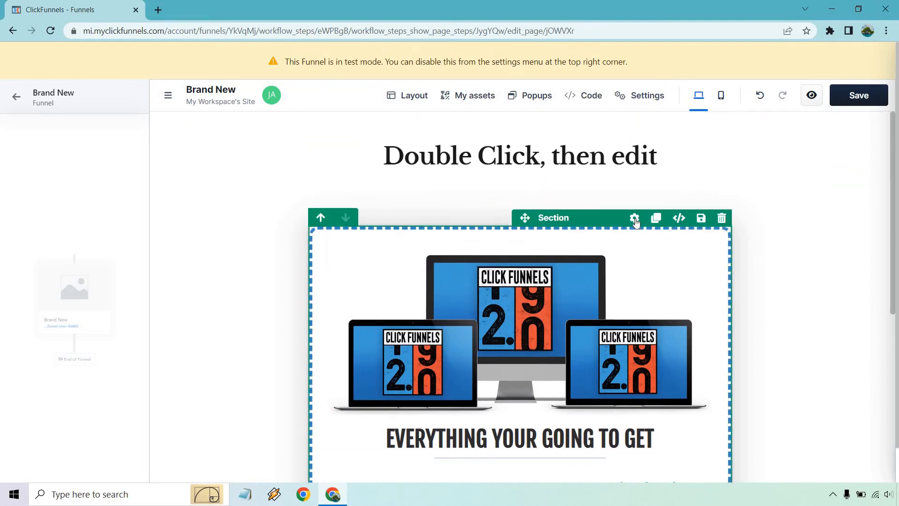
pyautogui.click(635, 217)
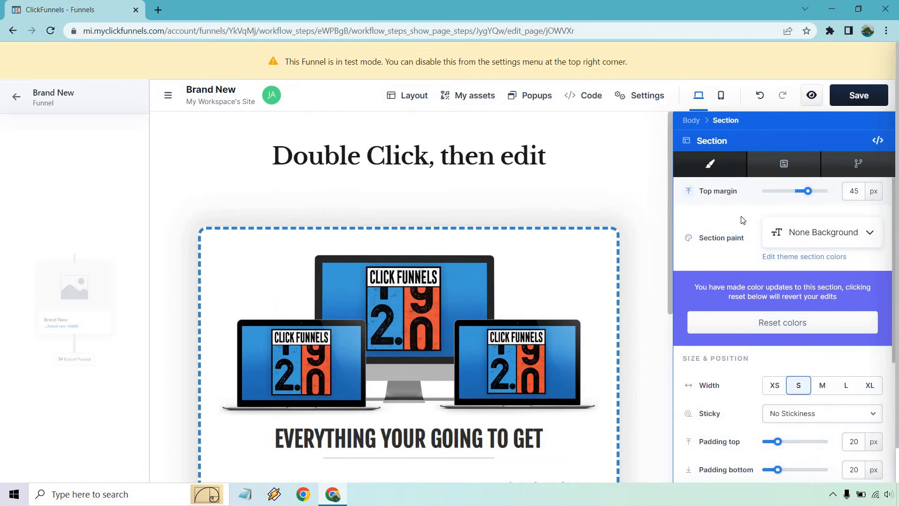
pyautogui.scroll(-4, 741, 216)
pyautogui.moveTo(778, 267); pyautogui.dragTo(776, 267)
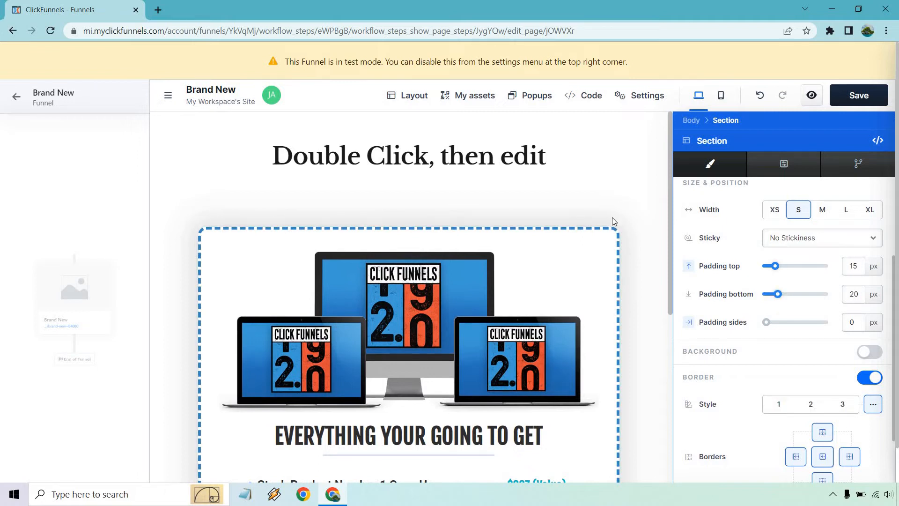
pyautogui.click(583, 252)
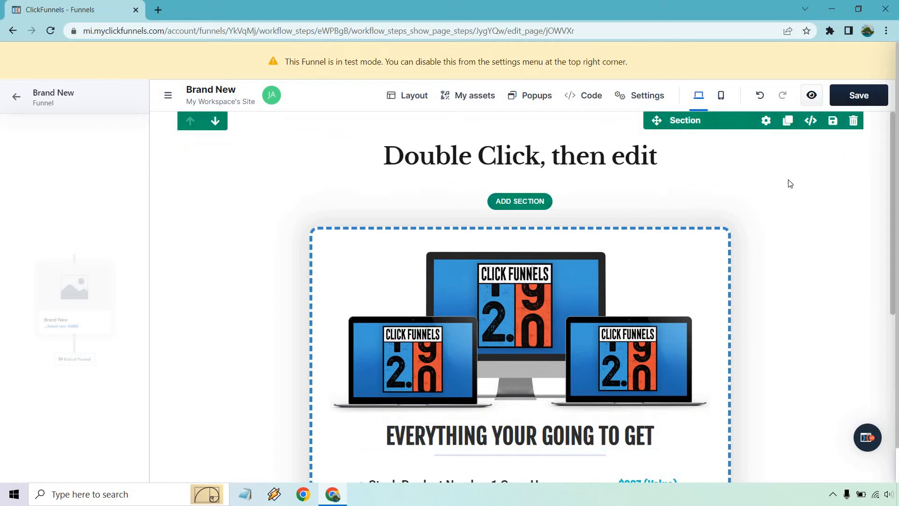
# - Set the bottom padding of the section holding the headline to 0 px
pyautogui.click(766, 120)
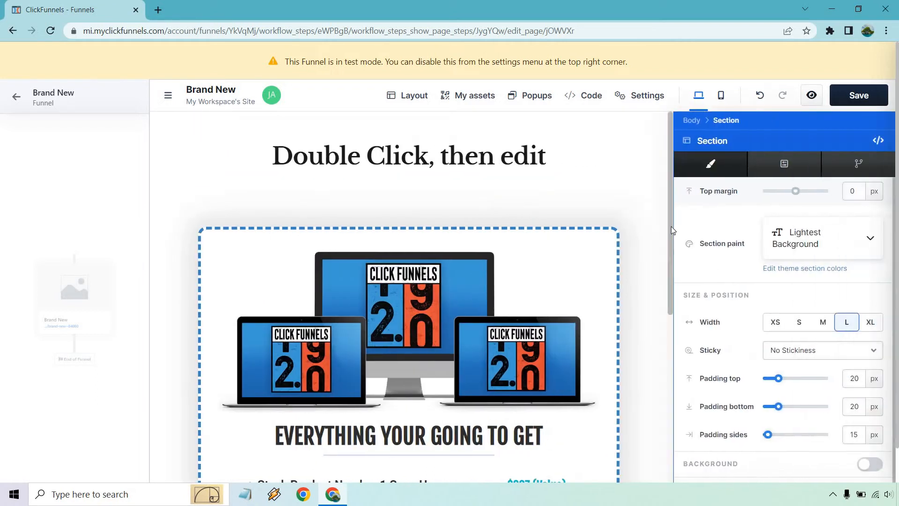
pyautogui.moveTo(778, 407); pyautogui.dragTo(726, 405)
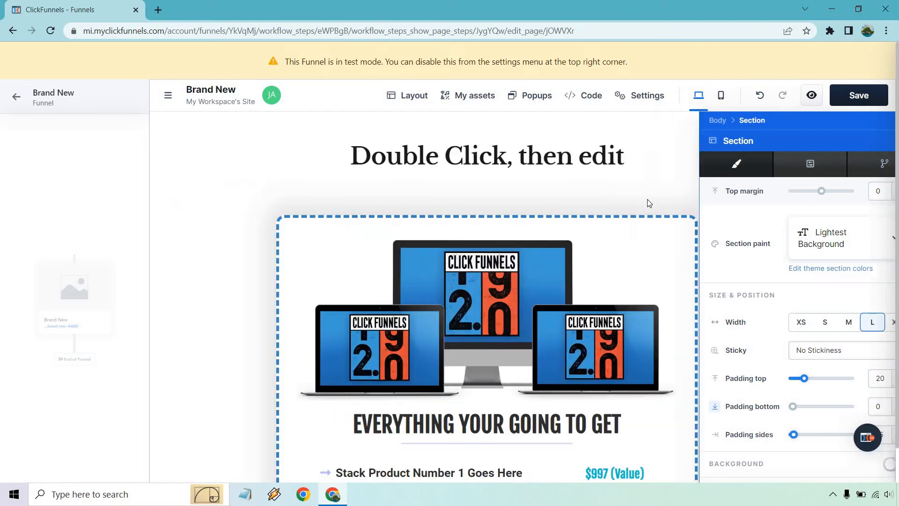
pyautogui.click(647, 201)
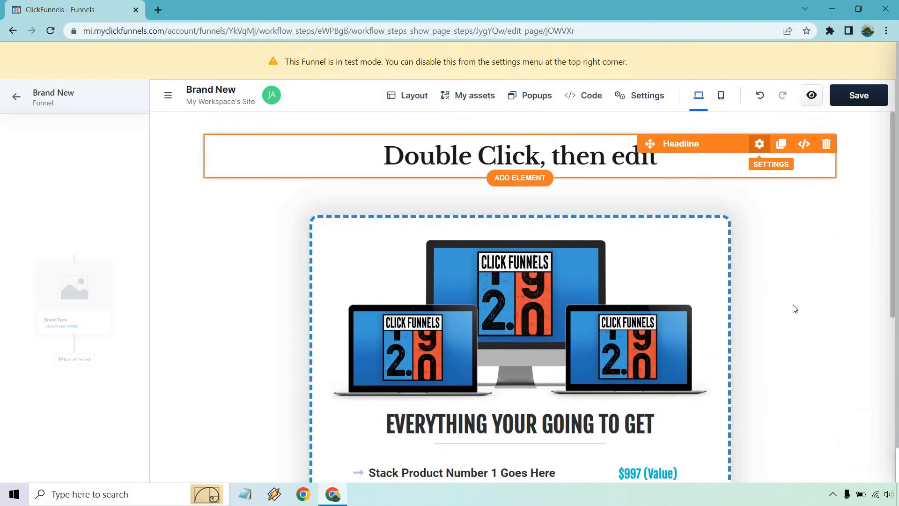
# - Set the top and bottom padding of the "Double Click, then edit" headline to 0 px
pyautogui.click(759, 144)
pyautogui.moveTo(772, 245); pyautogui.dragTo(729, 270)
pyautogui.click(660, 230)
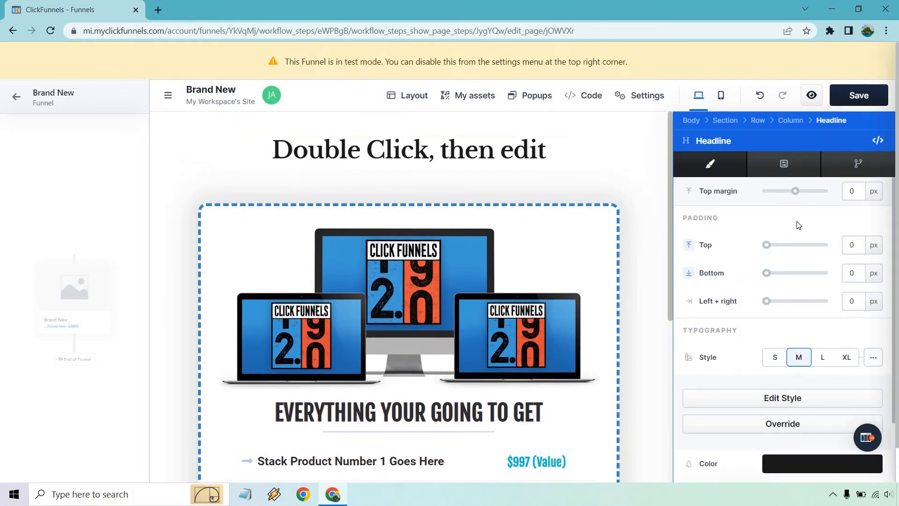
# - Open the "Stack Product Number 1 Goes Here" text for inline editing and select the whole line
pyautogui.scroll(-8, 827, 256)
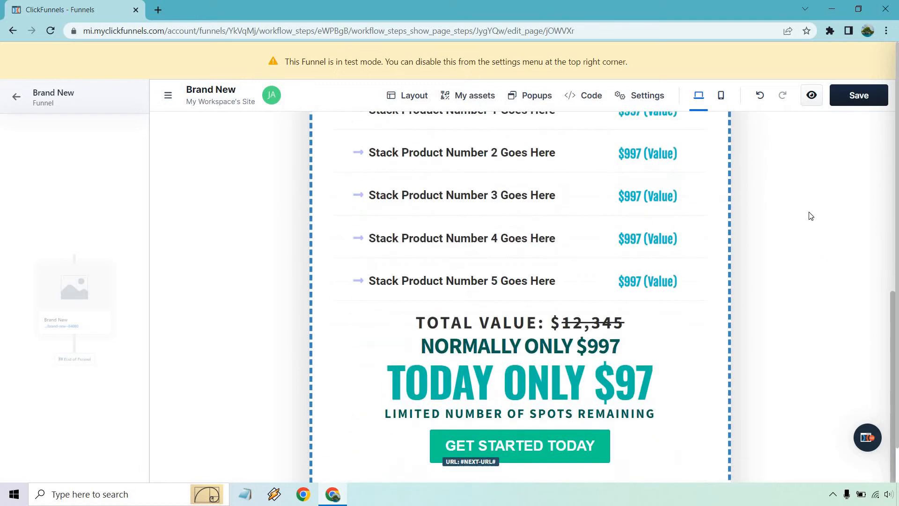
pyautogui.scroll(3, 651, 219)
pyautogui.click(430, 226)
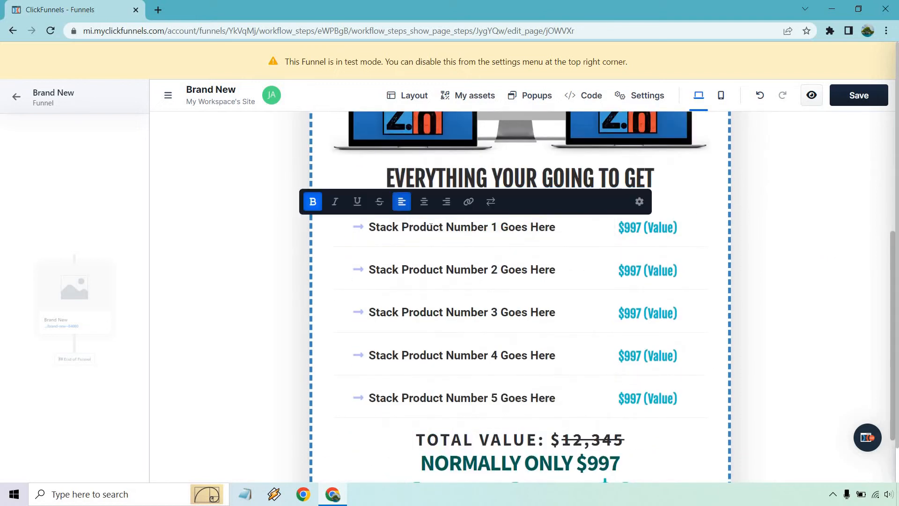
pyautogui.tripleClick(430, 227)
pyautogui.click(834, 243)
pyautogui.scroll(5, 823, 215)
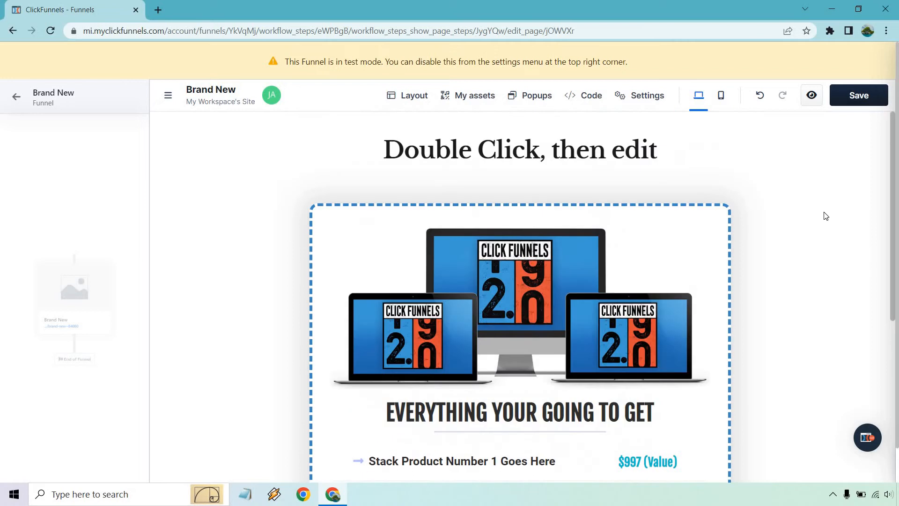
# - Undo the padding changes and the insertion of the Stack 2 section
pyautogui.click(762, 95)
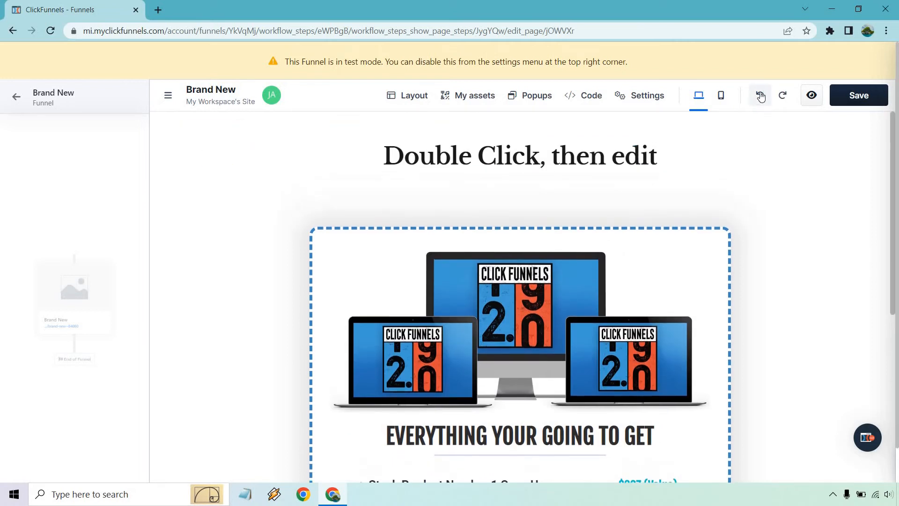
pyautogui.click(761, 96)
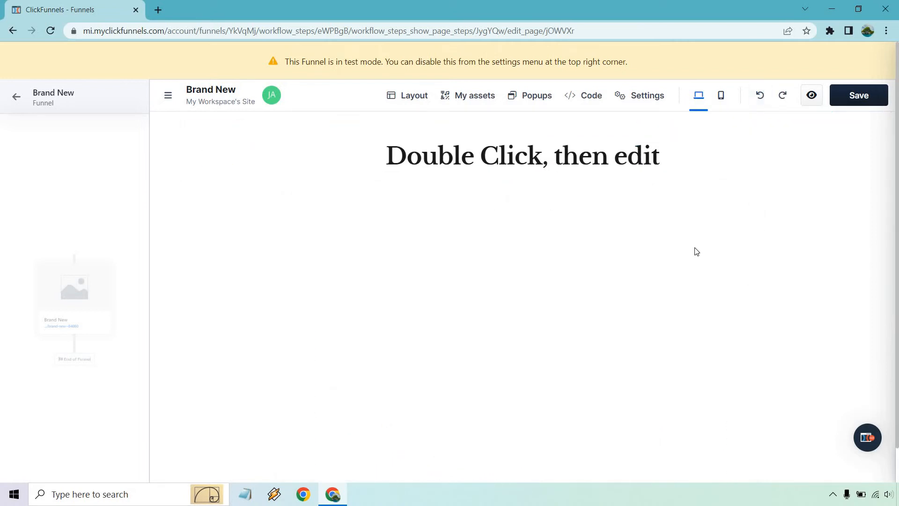
pyautogui.click(538, 100)
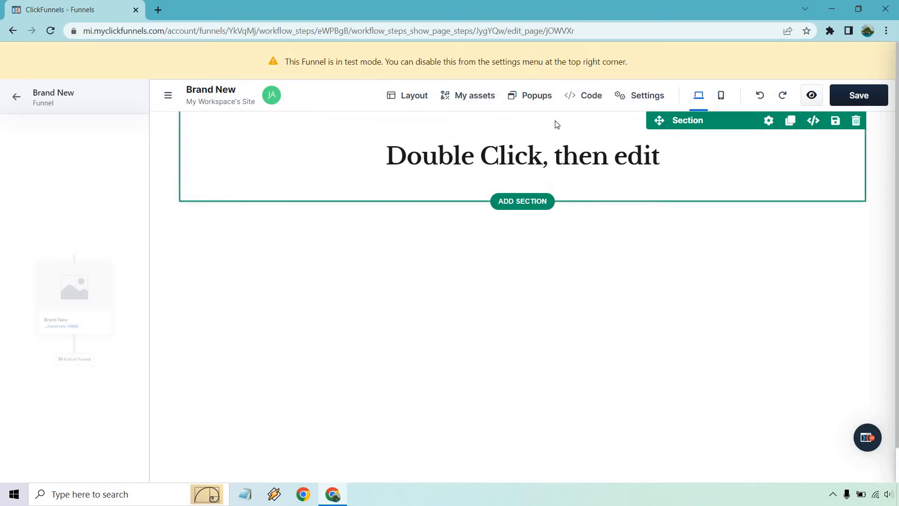
# - Add a new blank section below the headline with a 1 Column row containing a Video element
pyautogui.click(536, 194)
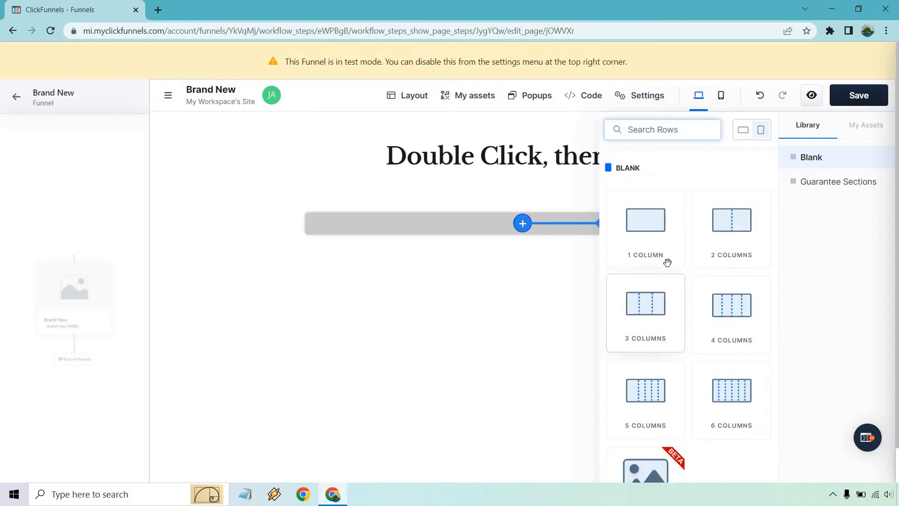
pyautogui.click(651, 222)
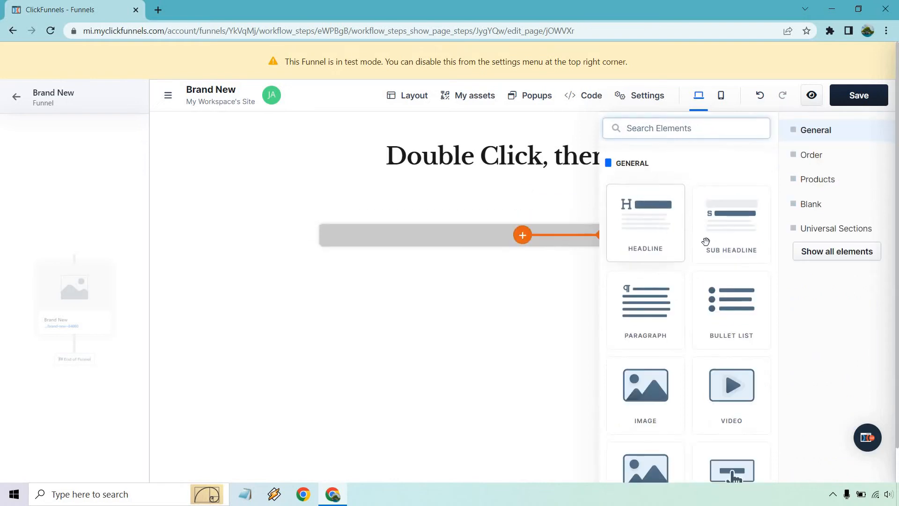
pyautogui.scroll(-2, 704, 241)
pyautogui.click(729, 265)
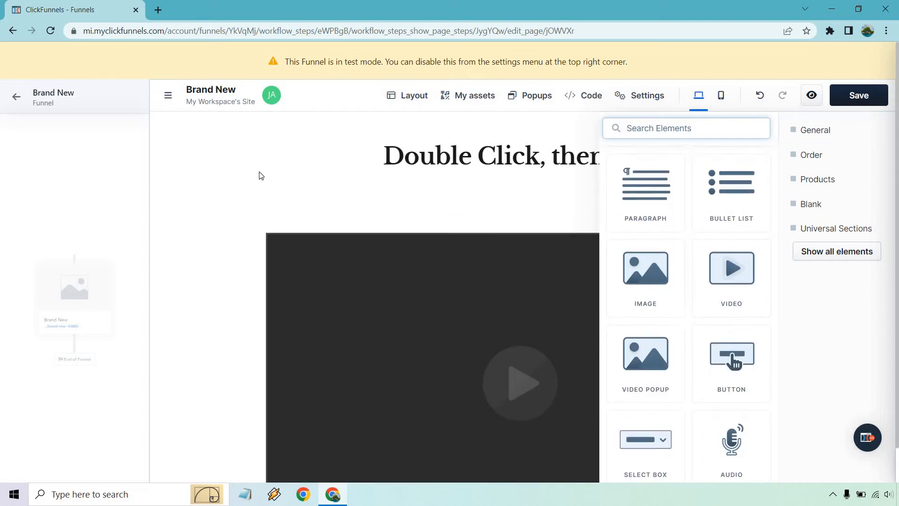
pyautogui.click(697, 225)
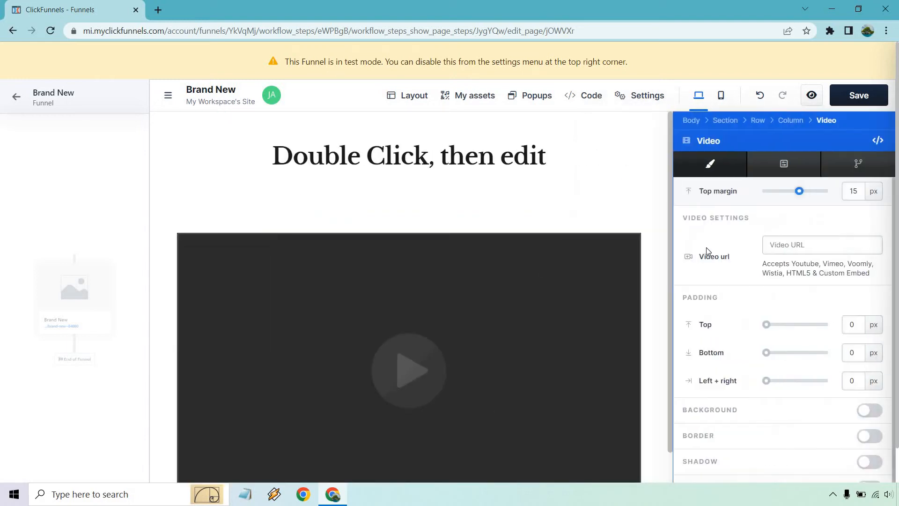
pyautogui.click(591, 224)
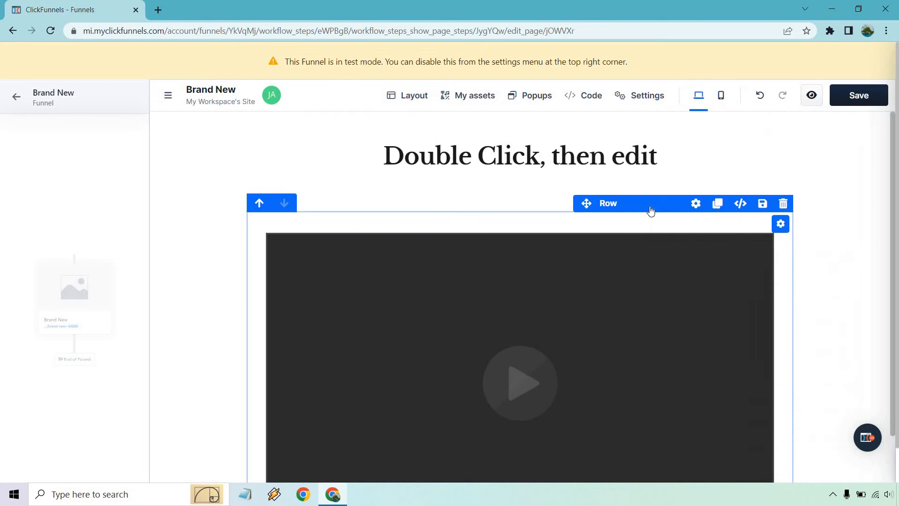
# - Set the top padding of the row around the video to 0 px
pyautogui.click(694, 207)
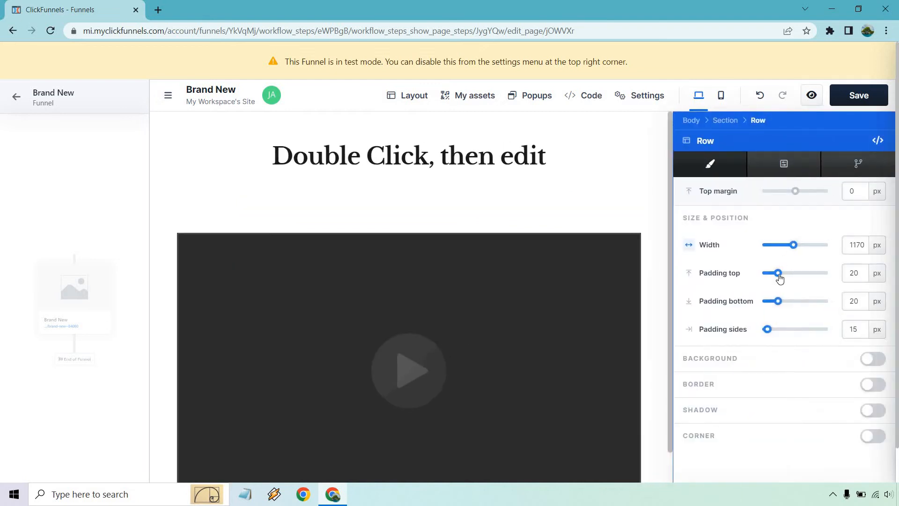
pyautogui.moveTo(777, 273); pyautogui.dragTo(766, 275)
pyautogui.click(608, 189)
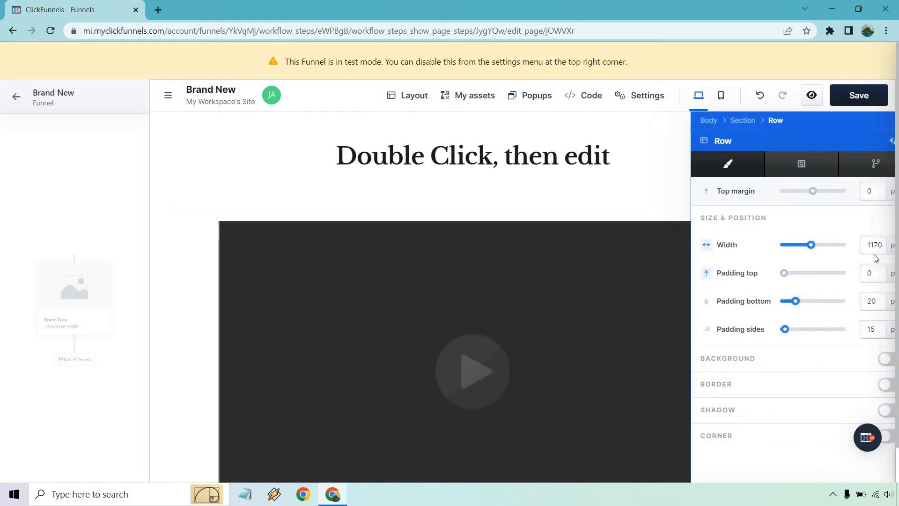
pyautogui.scroll(-2, 877, 261)
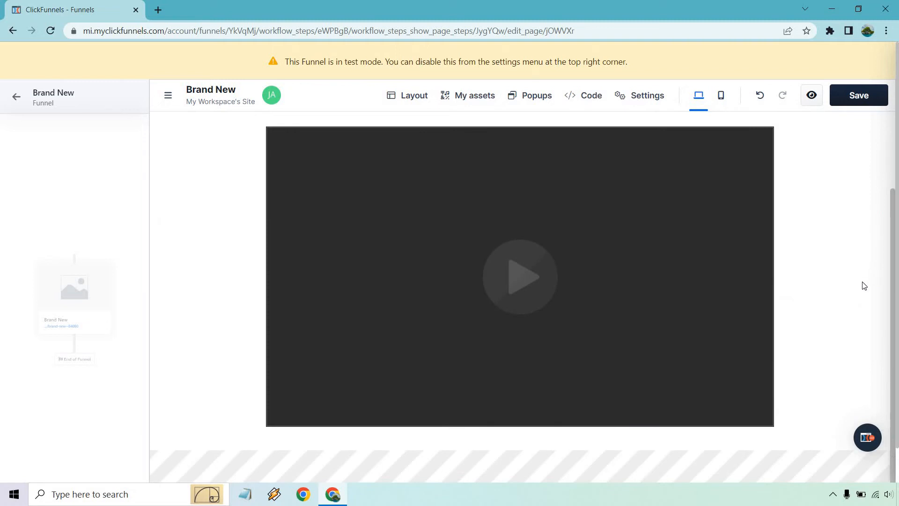
pyautogui.scroll(2, 861, 290)
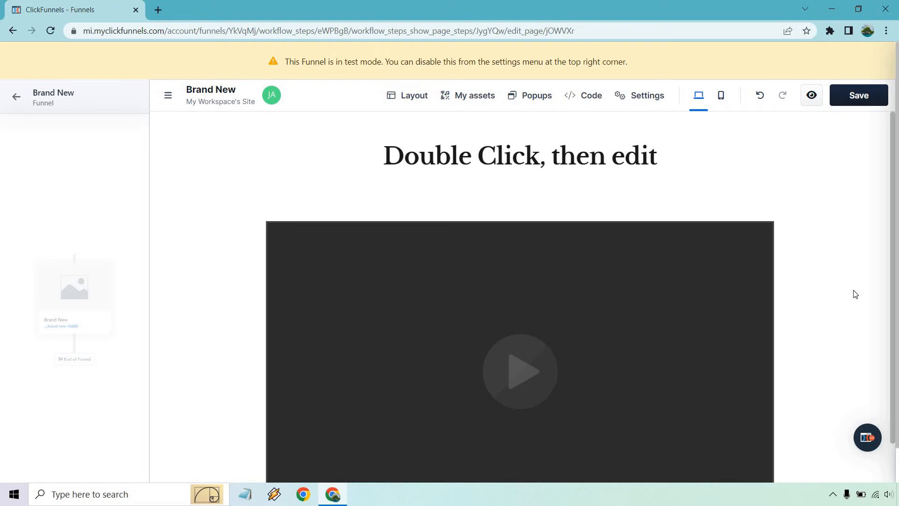
# - Examine the Video element's settings, including the video URL, padding and advanced options
pyautogui.click(636, 297)
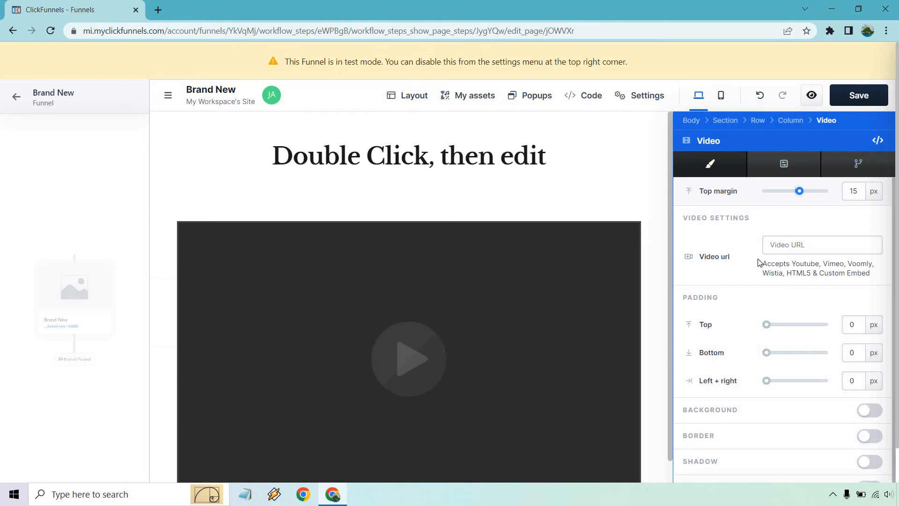
pyautogui.scroll(-1, 759, 262)
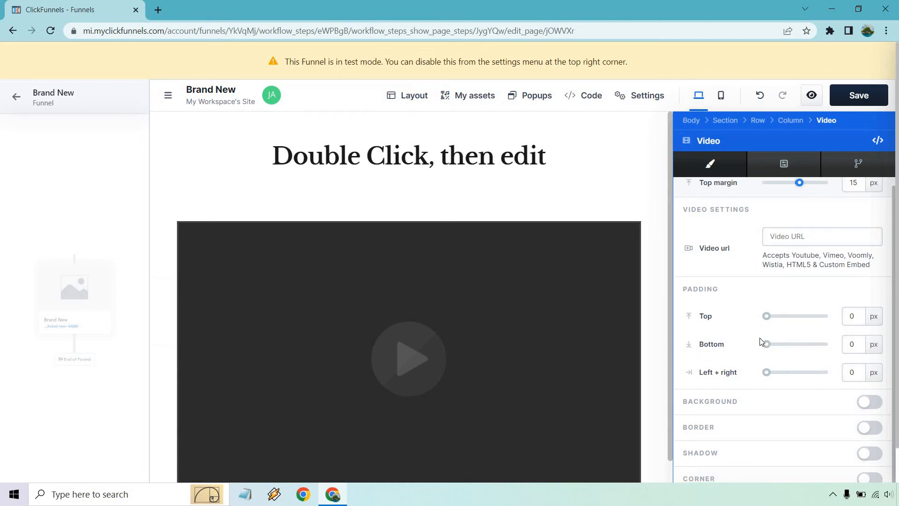
pyautogui.scroll(1, 763, 339)
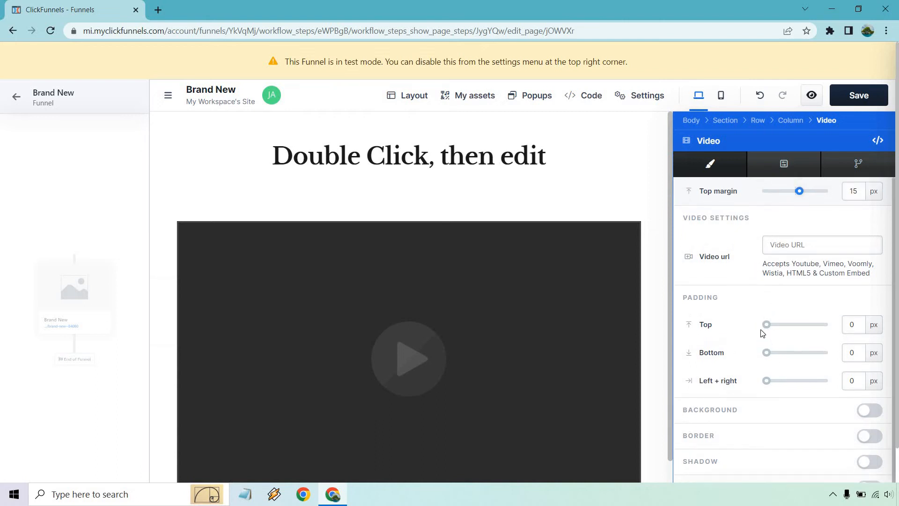
pyautogui.click(796, 165)
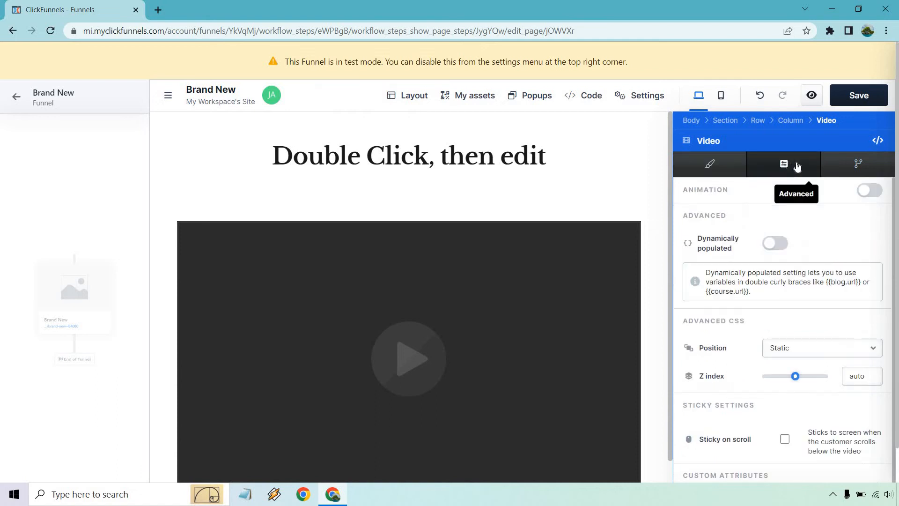
pyautogui.click(857, 161)
pyautogui.click(758, 163)
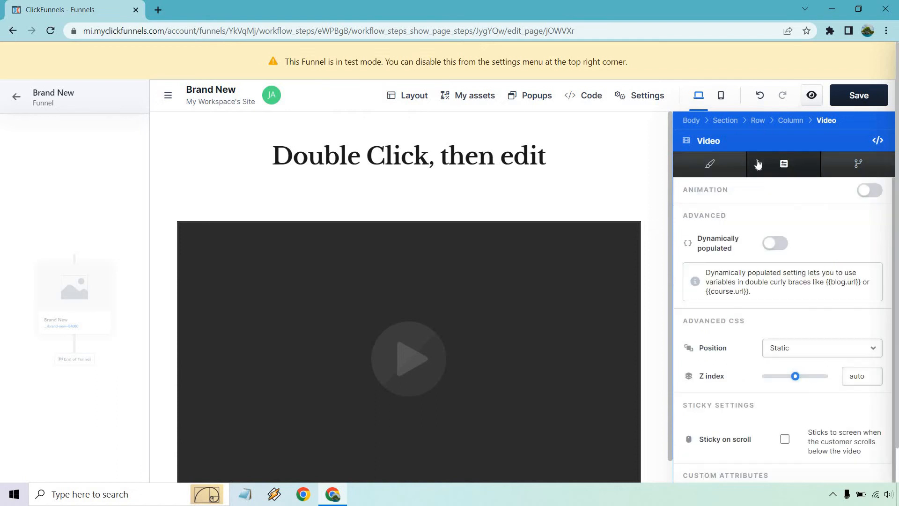
# - Close the Video element's settings and delete the video from its row
pyautogui.click(687, 168)
pyautogui.click(609, 215)
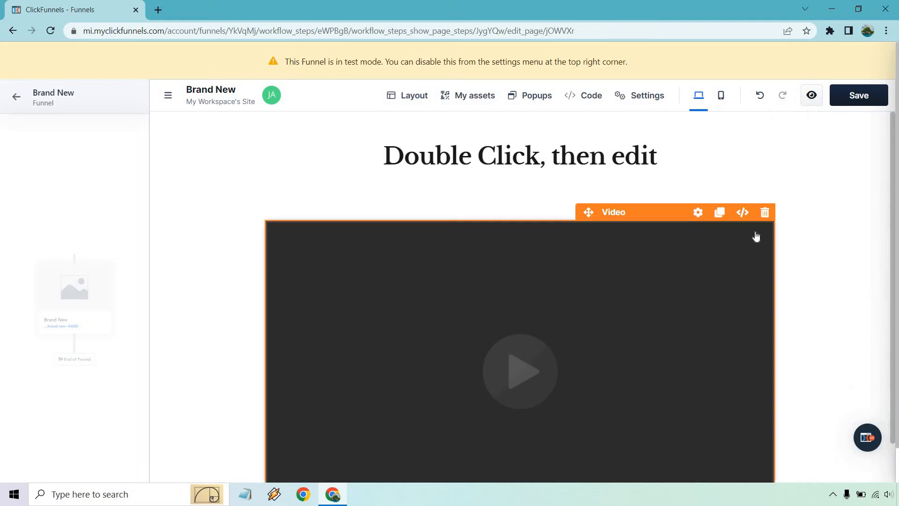
pyautogui.click(763, 216)
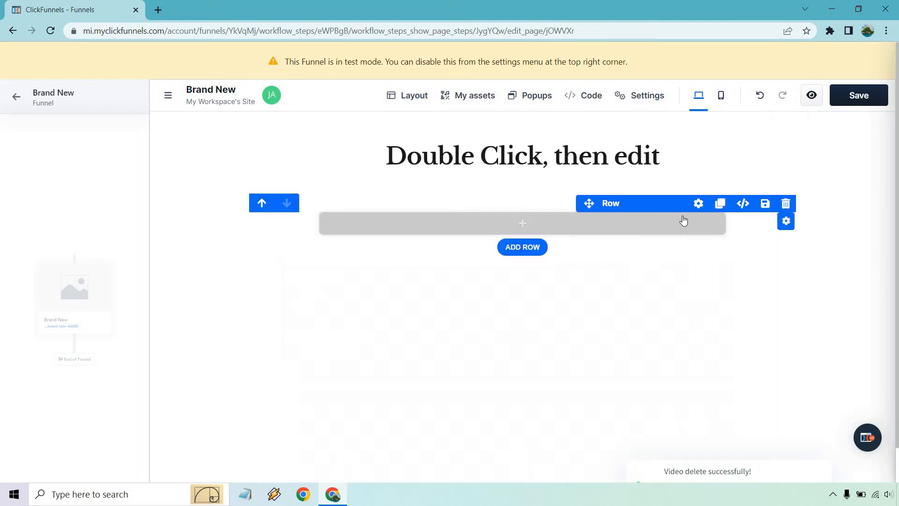
# - Add a Countdown element to the empty row below the headline
pyautogui.click(578, 226)
pyautogui.scroll(-4, 721, 231)
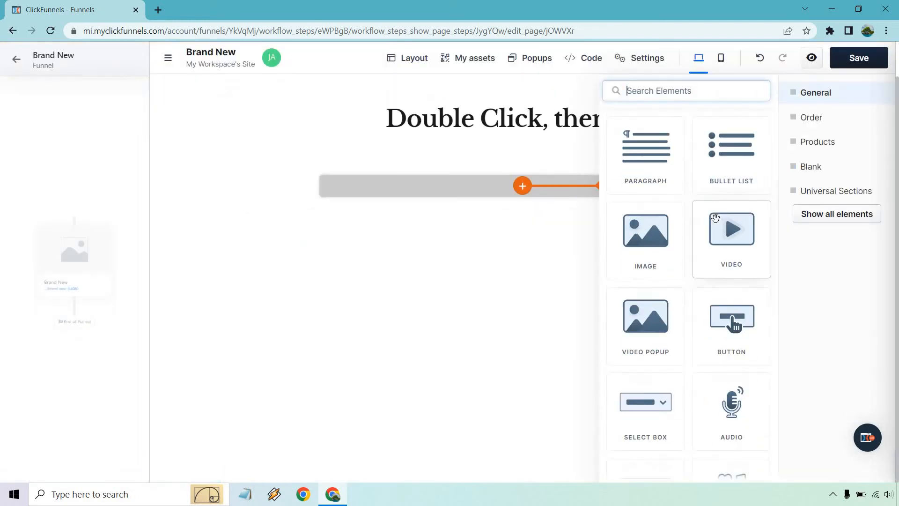
pyautogui.scroll(-3, 704, 230)
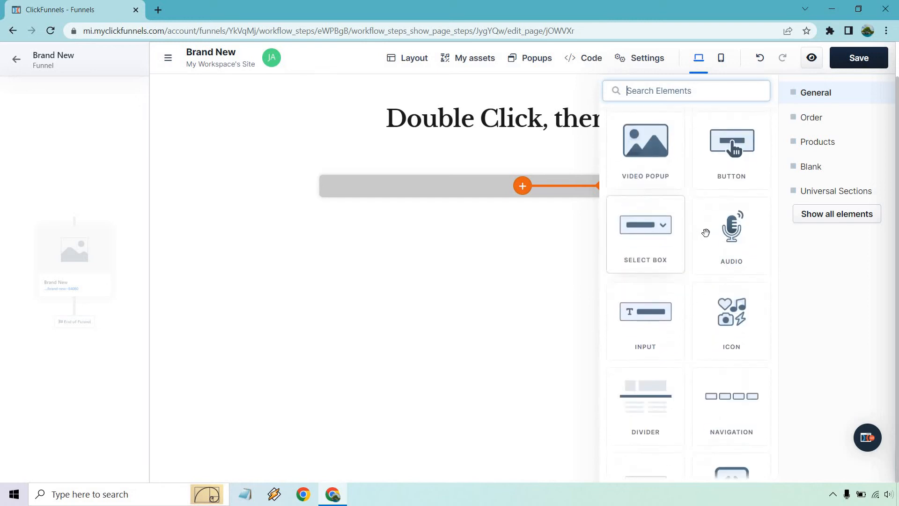
pyautogui.scroll(-3, 708, 230)
pyautogui.scroll(-3, 708, 229)
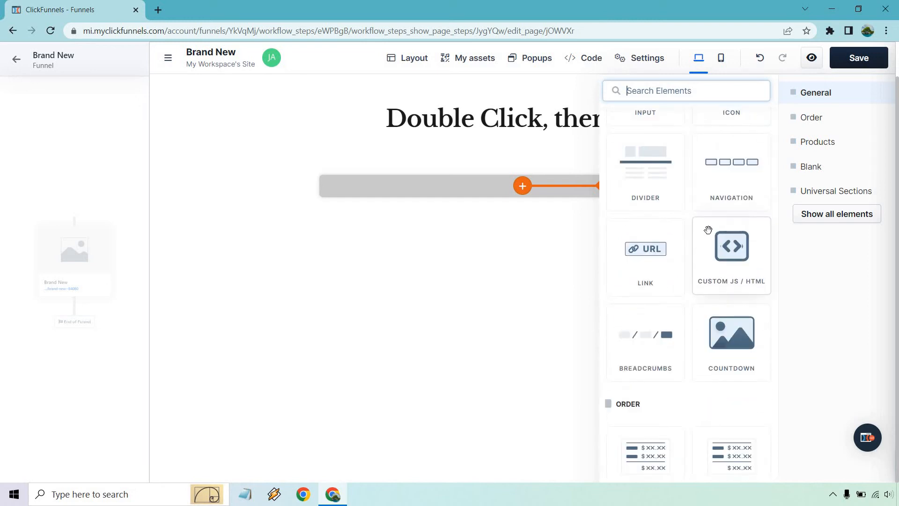
pyautogui.click(734, 336)
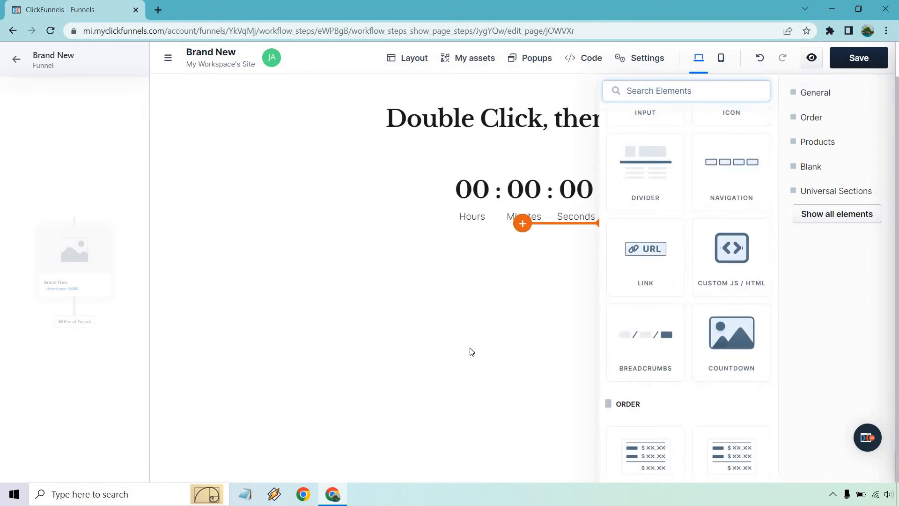
# - Set the countdown's timer type to Evergreen and its expire action to Redirect to URL
pyautogui.click(561, 206)
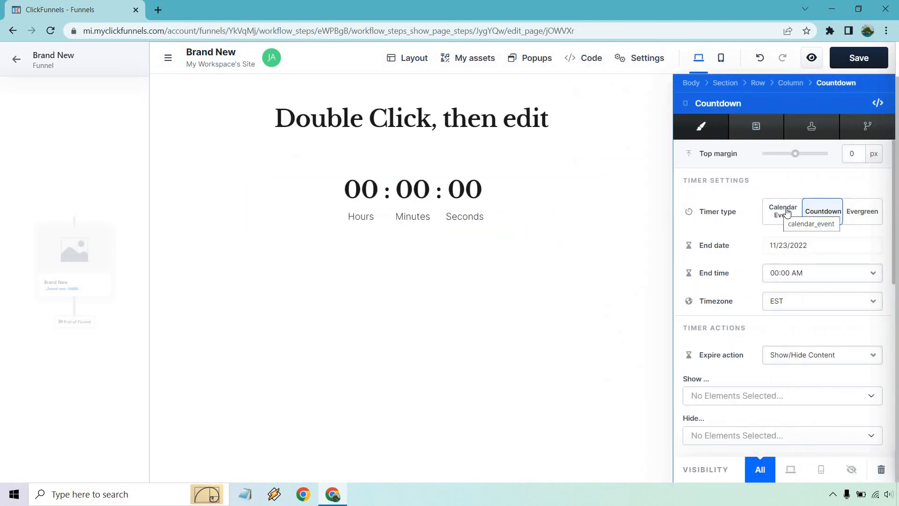
pyautogui.click(855, 213)
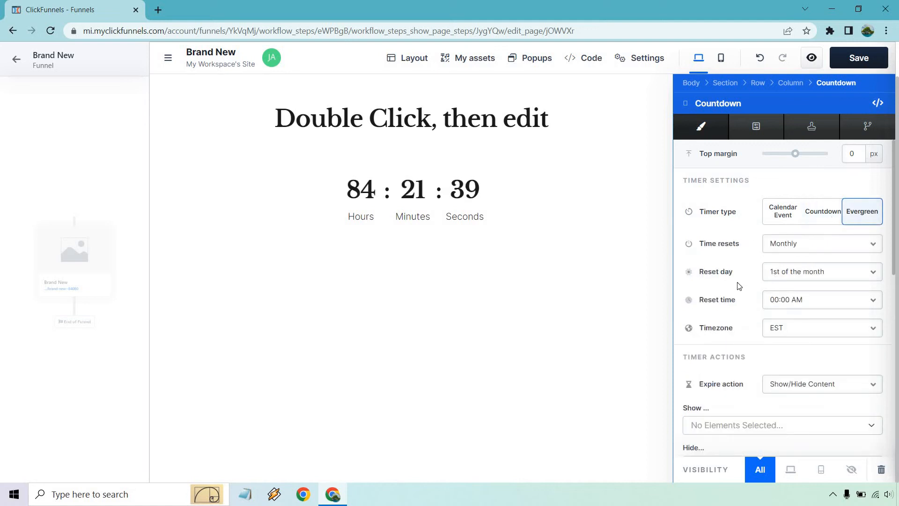
pyautogui.scroll(-3, 740, 255)
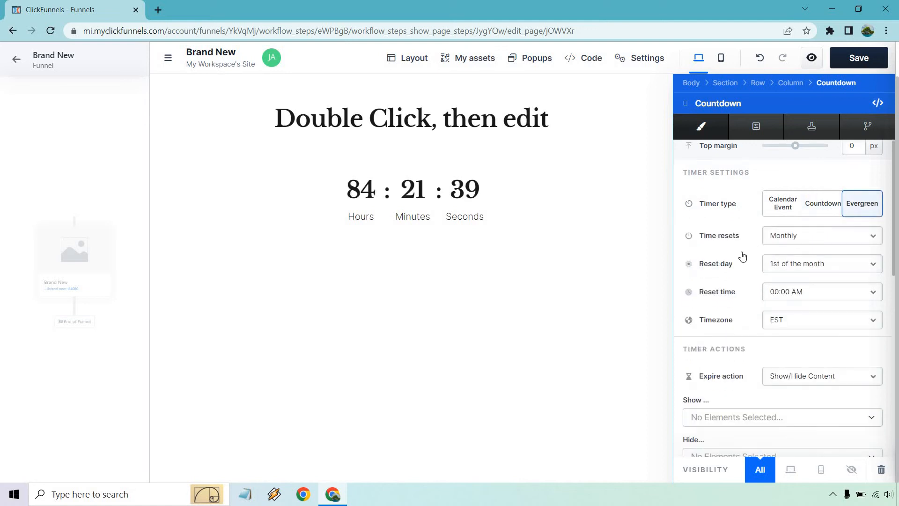
pyautogui.click(799, 267)
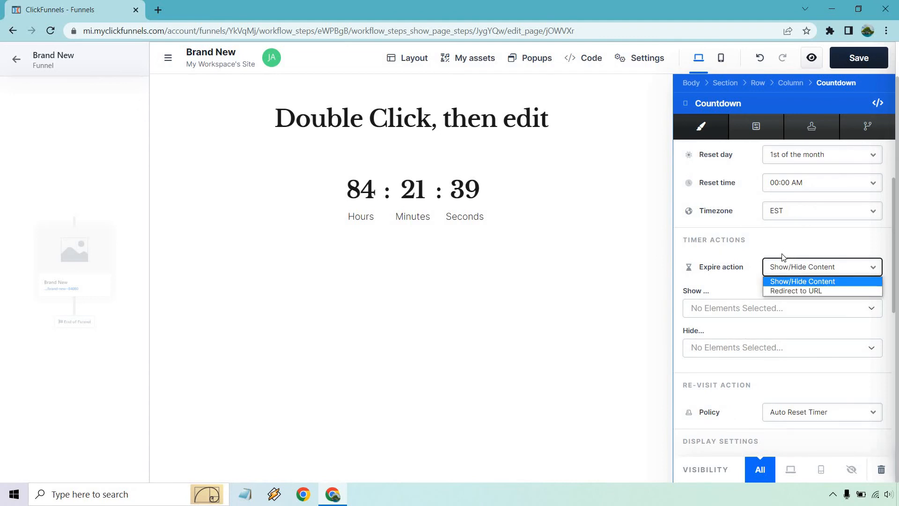
pyautogui.click(791, 290)
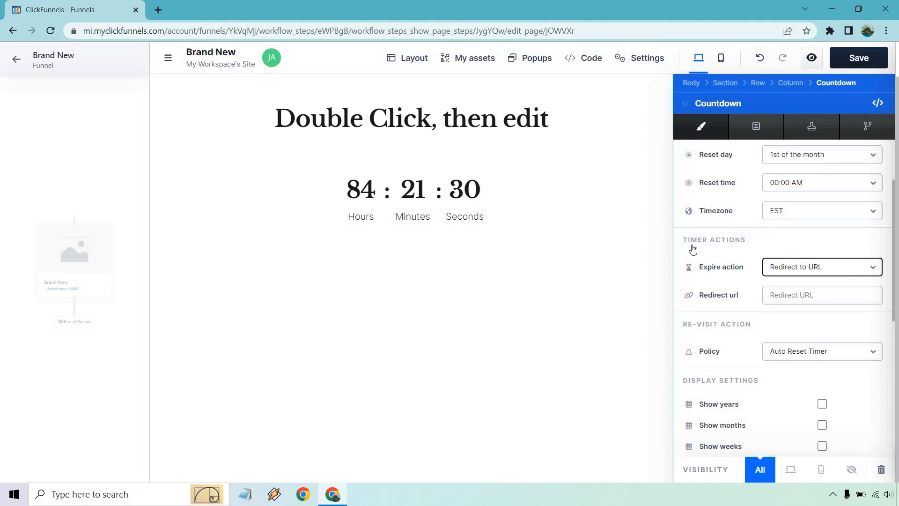
# - Review the countdown's display and component settings and delete the Countdown element
pyautogui.scroll(-3, 724, 252)
pyautogui.scroll(-3, 733, 269)
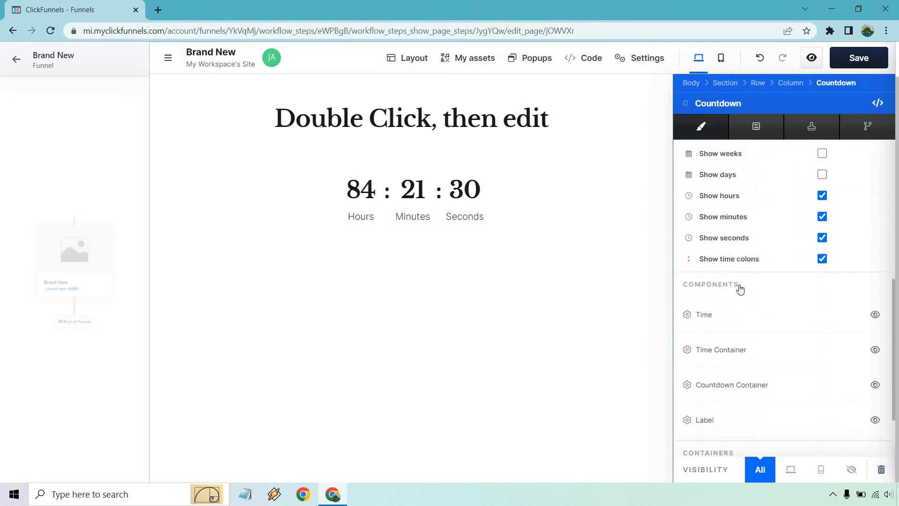
pyautogui.scroll(8, 712, 290)
pyautogui.click(604, 196)
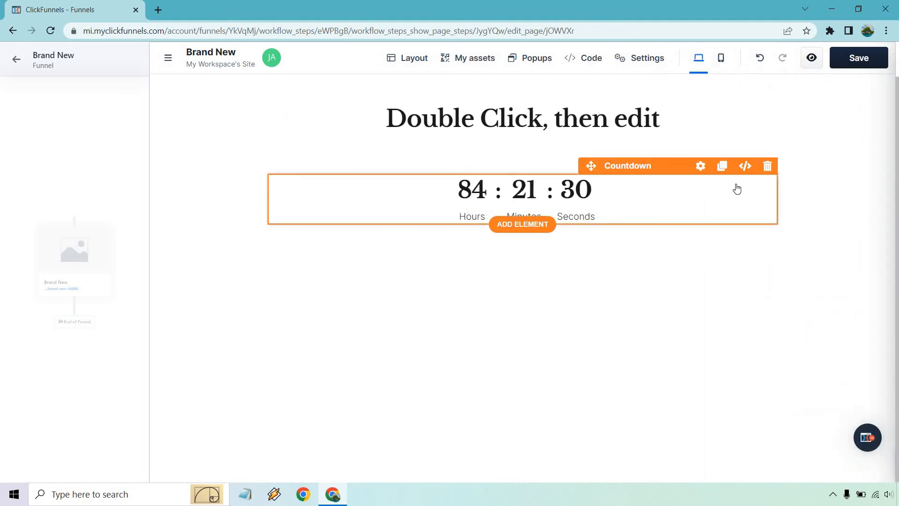
pyautogui.click(766, 166)
# - Add a Checkout element from the Order group to the empty row below the headline
pyautogui.click(585, 190)
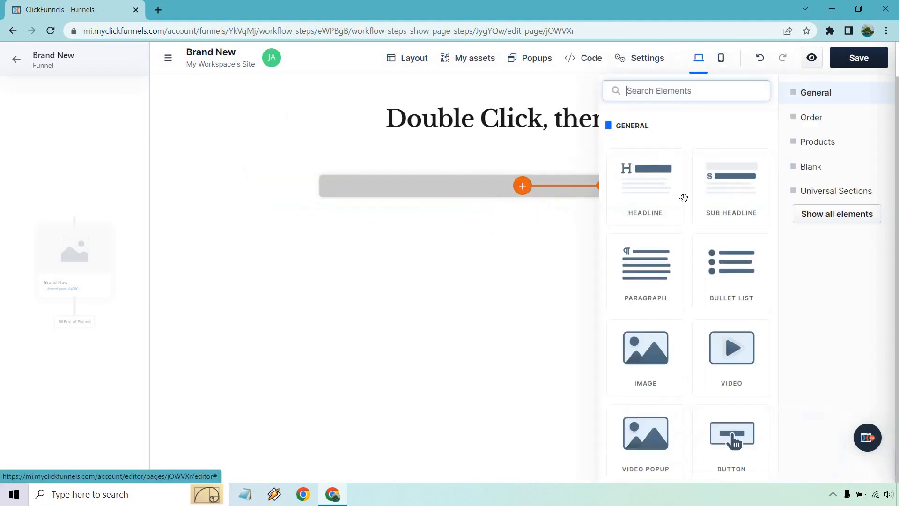
pyautogui.scroll(-5, 707, 234)
pyautogui.scroll(-8, 707, 228)
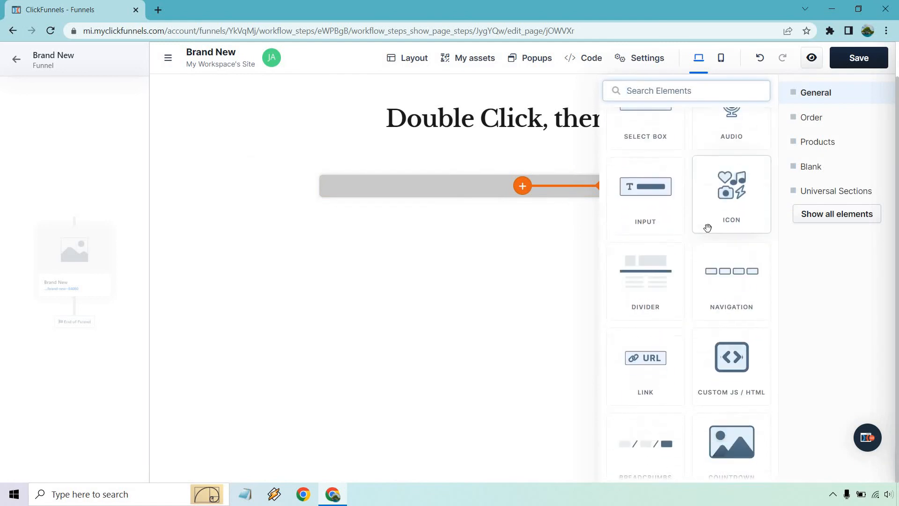
pyautogui.scroll(-4, 712, 219)
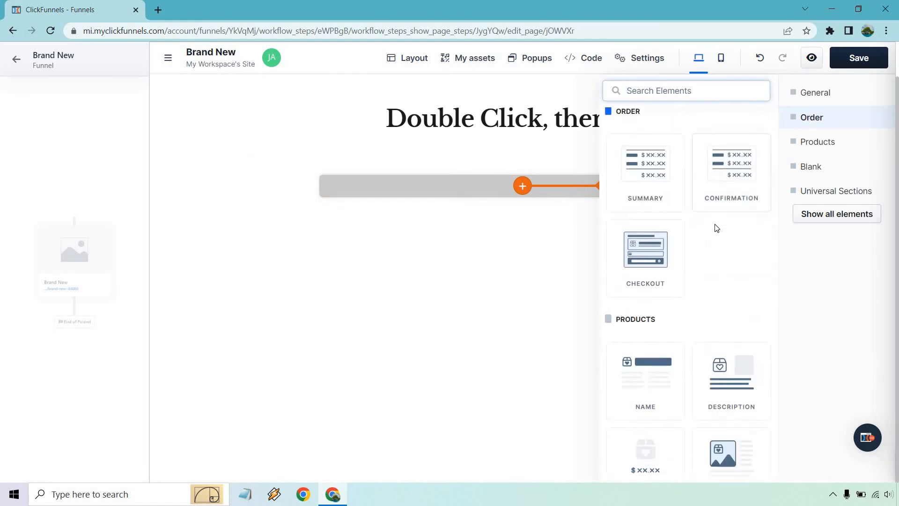
pyautogui.click(657, 248)
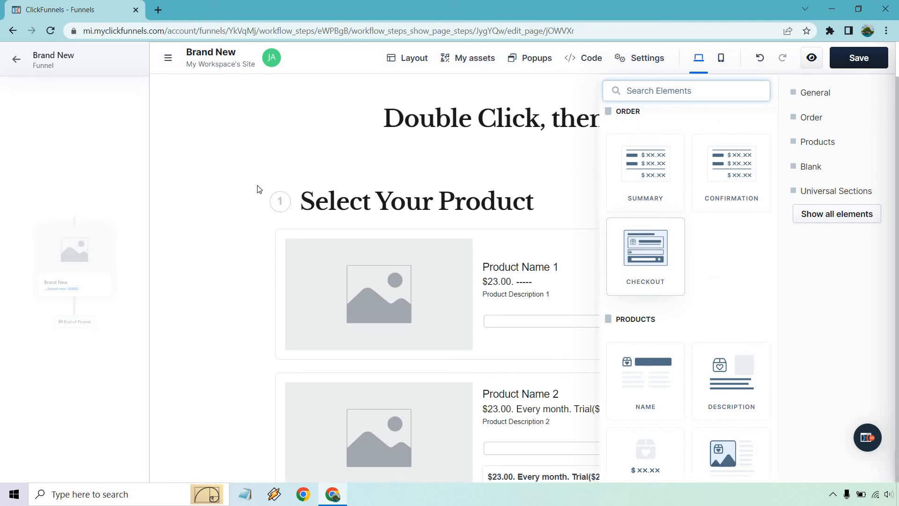
# - Examine the checkout's product, contact and payment steps and the style settings of its Product Select block
pyautogui.scroll(-4, 612, 291)
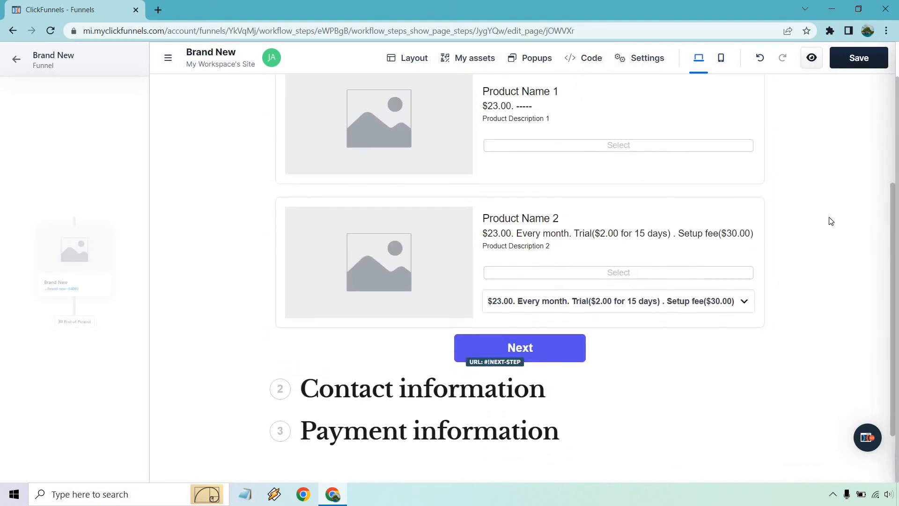
pyautogui.scroll(3, 828, 220)
pyautogui.scroll(-4, 831, 220)
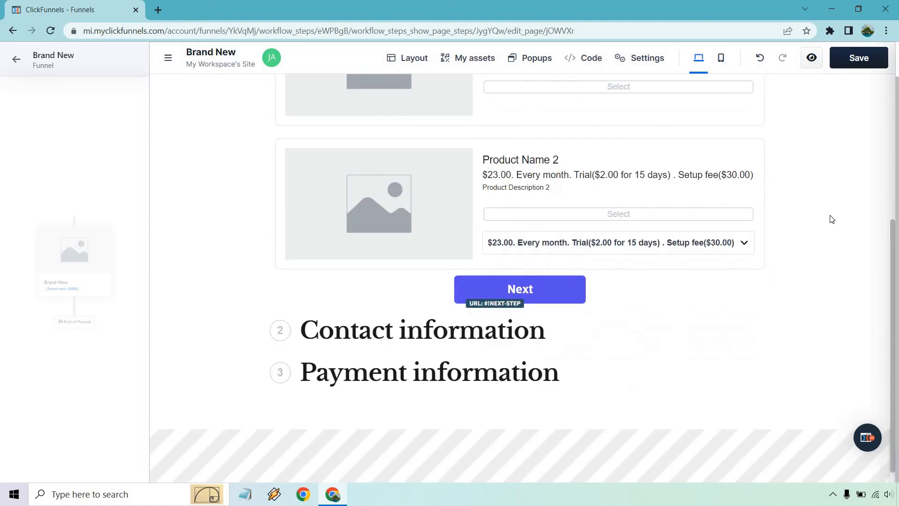
pyautogui.scroll(4, 832, 219)
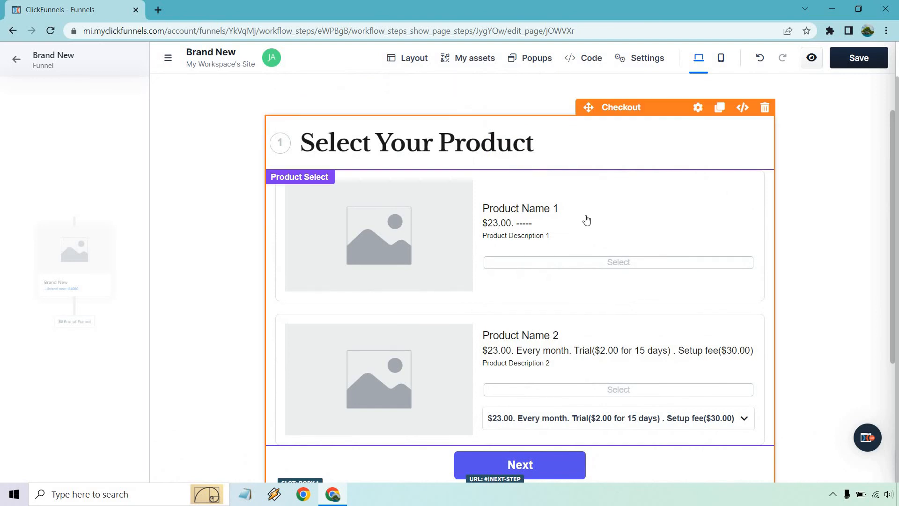
pyautogui.click(623, 203)
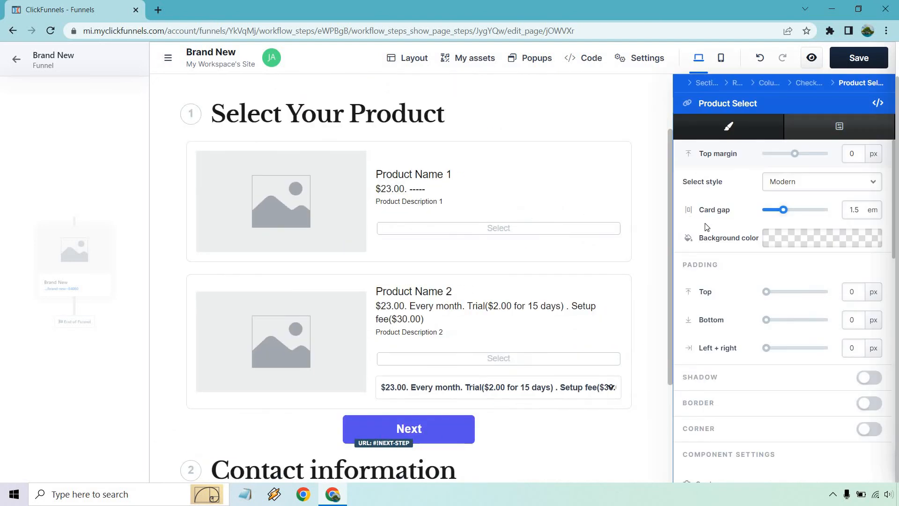
pyautogui.scroll(-8, 728, 229)
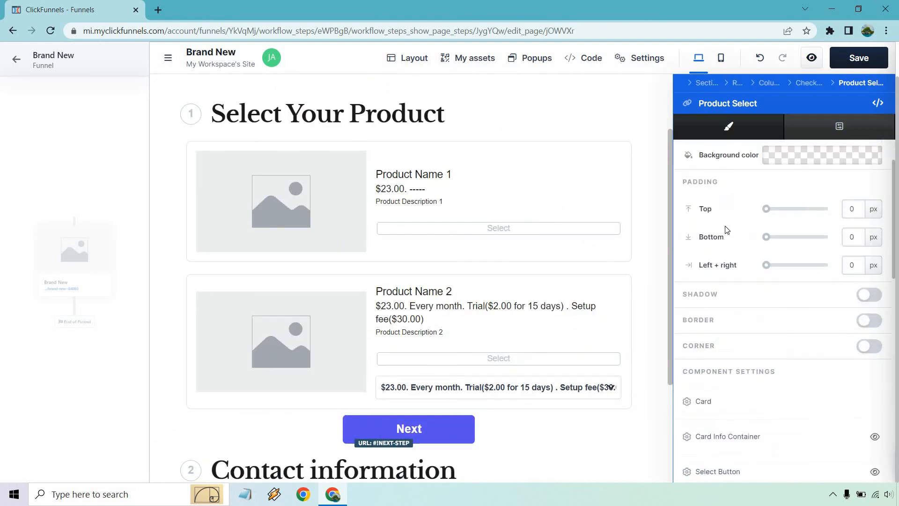
pyautogui.scroll(8, 751, 246)
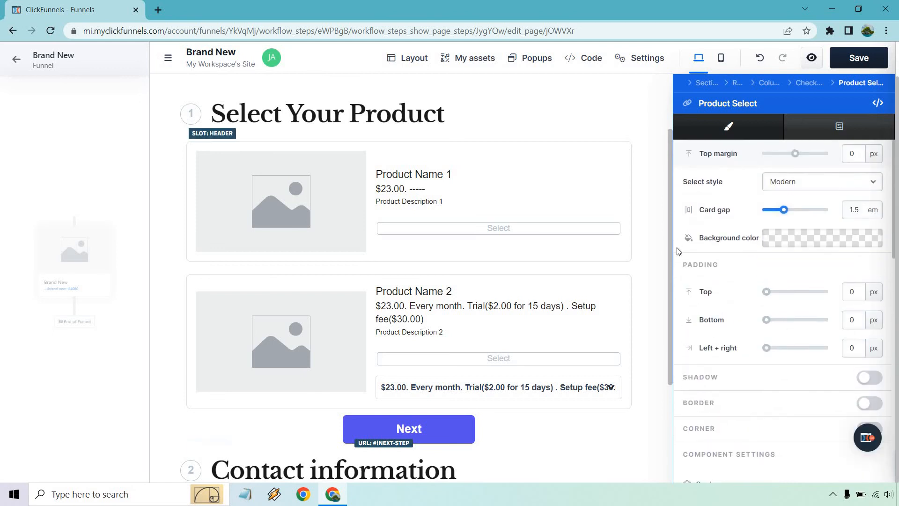
pyautogui.click(668, 220)
pyautogui.scroll(2, 796, 211)
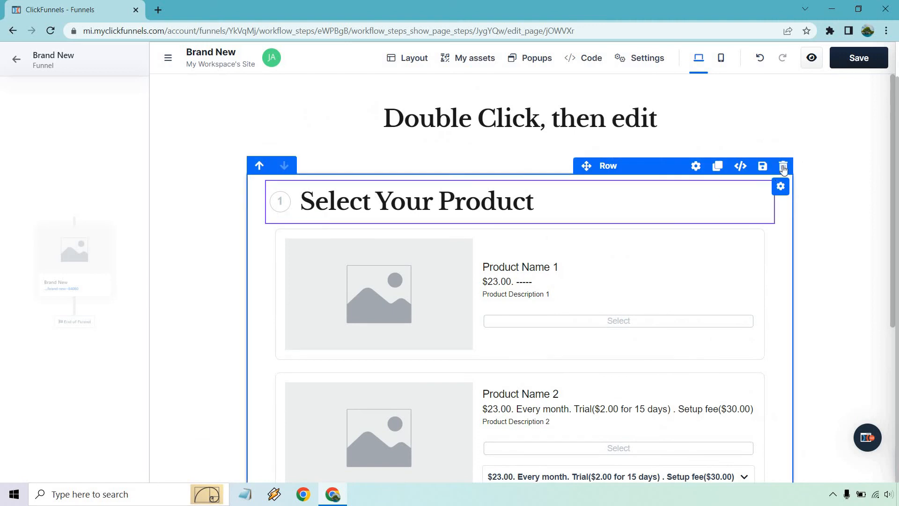
# - Delete the section containing the Checkout element
pyautogui.click(569, 142)
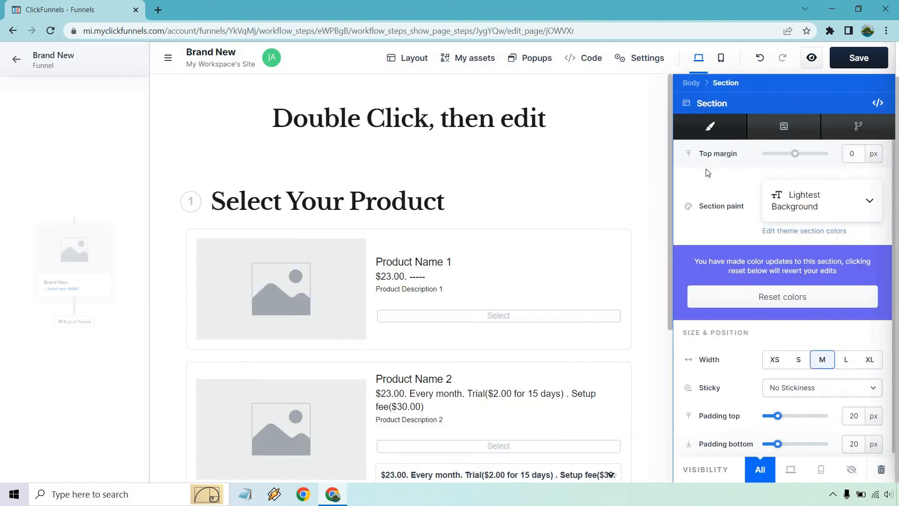
pyautogui.press('Escape')
pyautogui.click(793, 153)
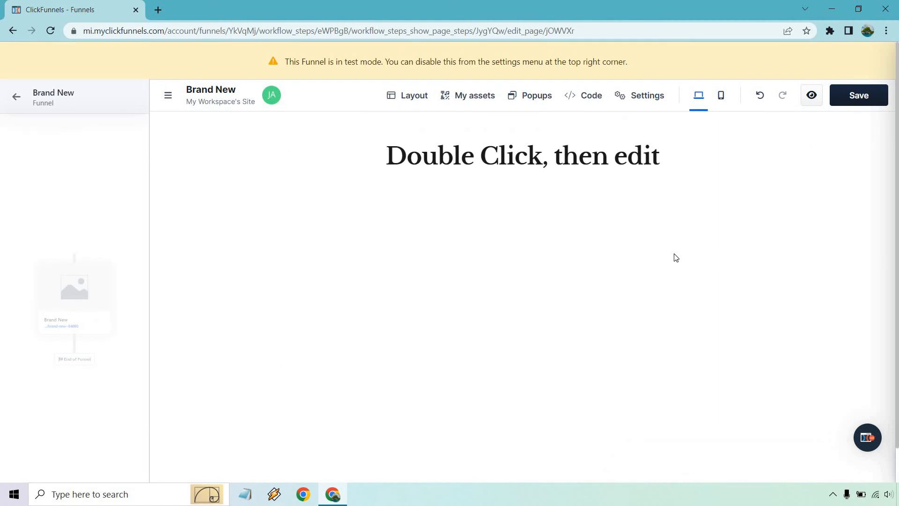
# - Insert the white Meet Your Instructor template from the About Us sections below the headline and delete the headline's section
pyautogui.click(474, 102)
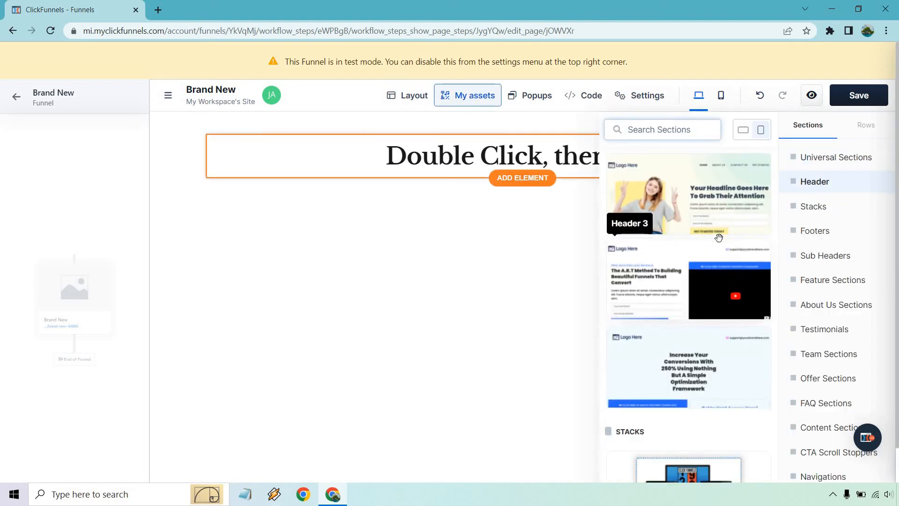
pyautogui.scroll(-10, 719, 238)
pyautogui.scroll(8, 706, 330)
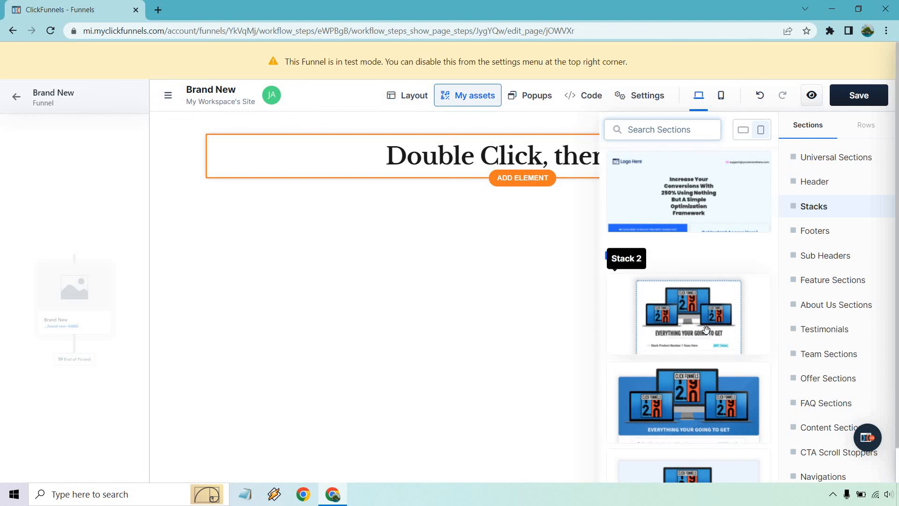
pyautogui.scroll(-10, 706, 330)
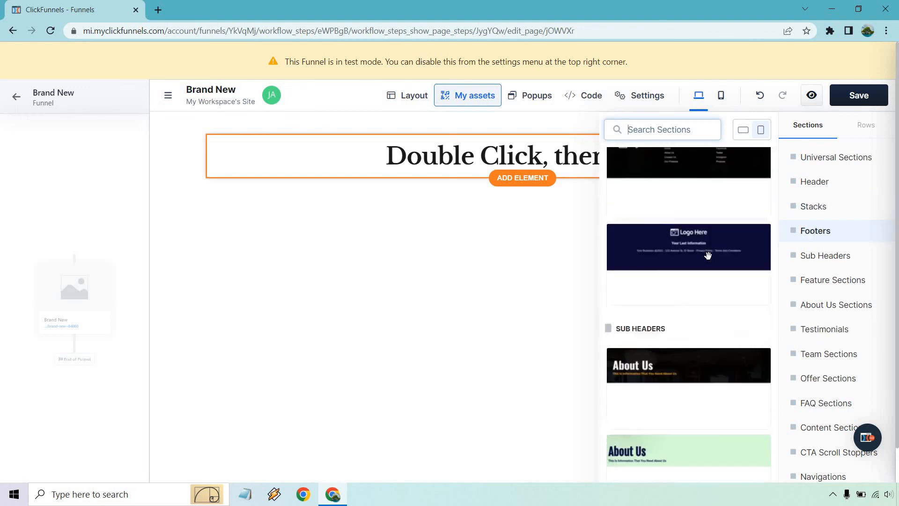
pyautogui.scroll(-10, 707, 255)
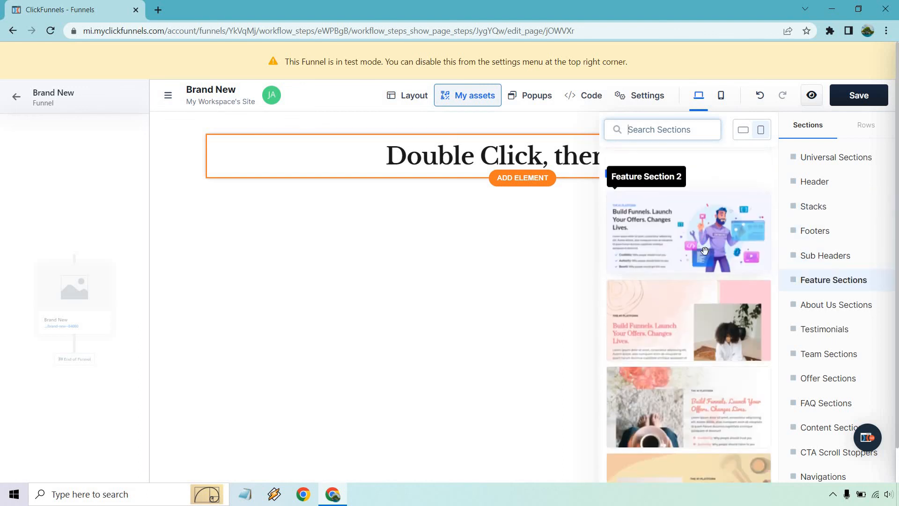
pyautogui.scroll(-5, 705, 251)
pyautogui.scroll(-5, 704, 249)
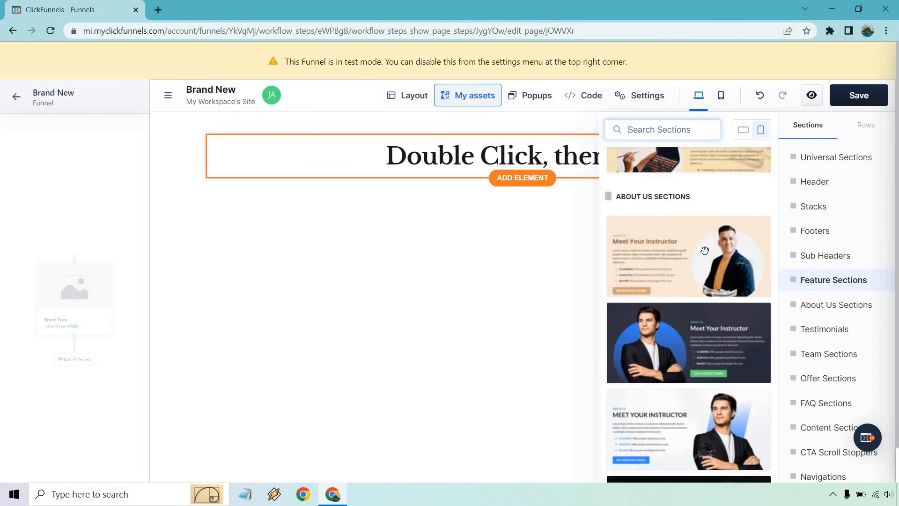
pyautogui.moveTo(692, 259); pyautogui.dragTo(609, 256)
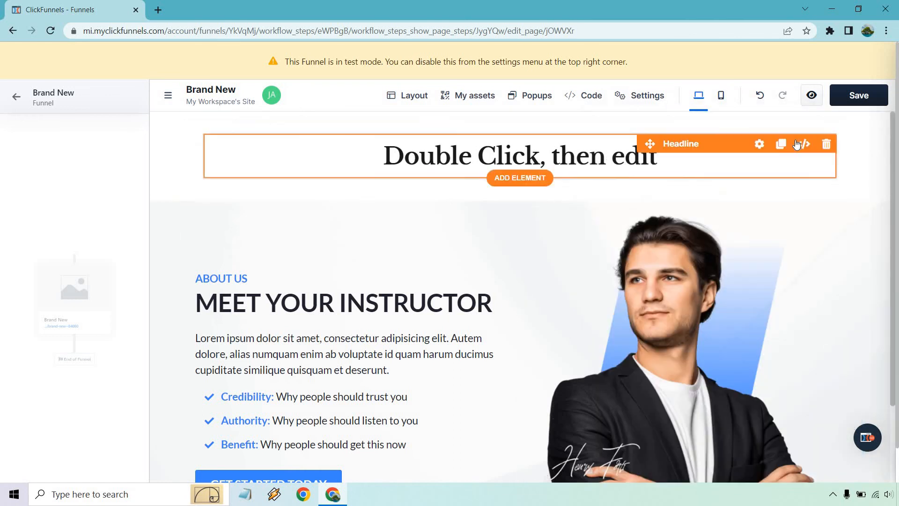
pyautogui.click(851, 120)
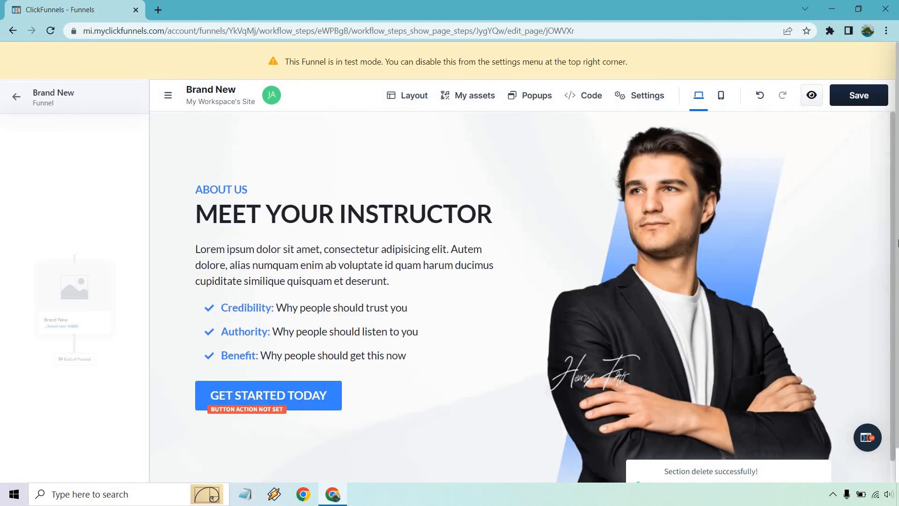